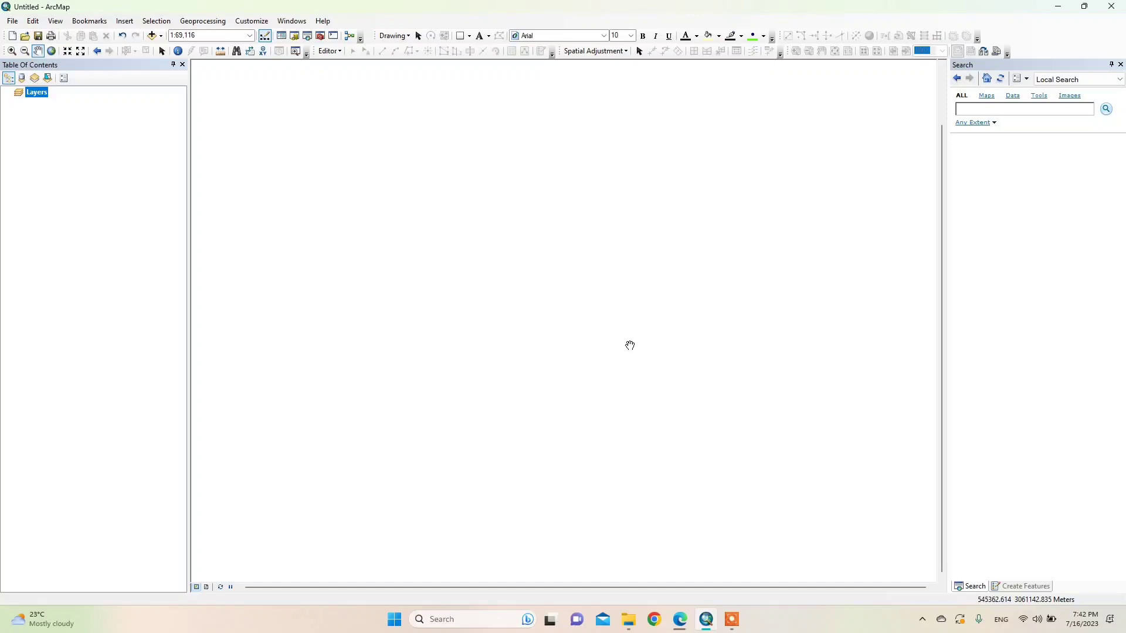
- Add the Ward_Area.shp shapefile from the Data folder to the map
{"action": "left_click", "coordinate": [153, 36]}
{"action": "left_click", "coordinate": [467, 287]}
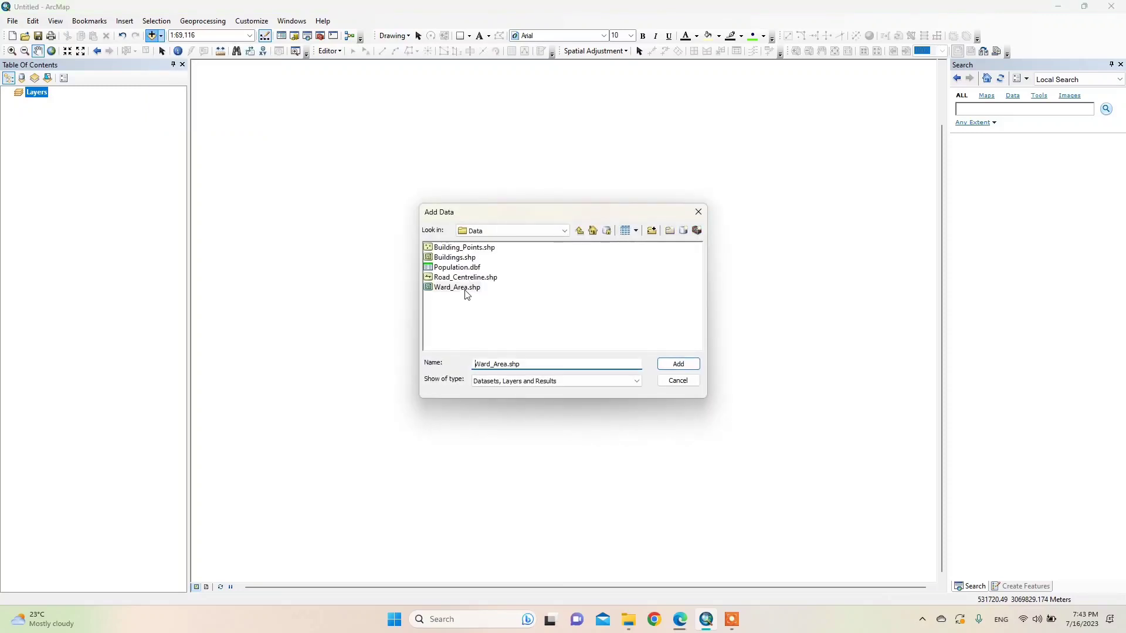
{"action": "left_click", "coordinate": [680, 364]}
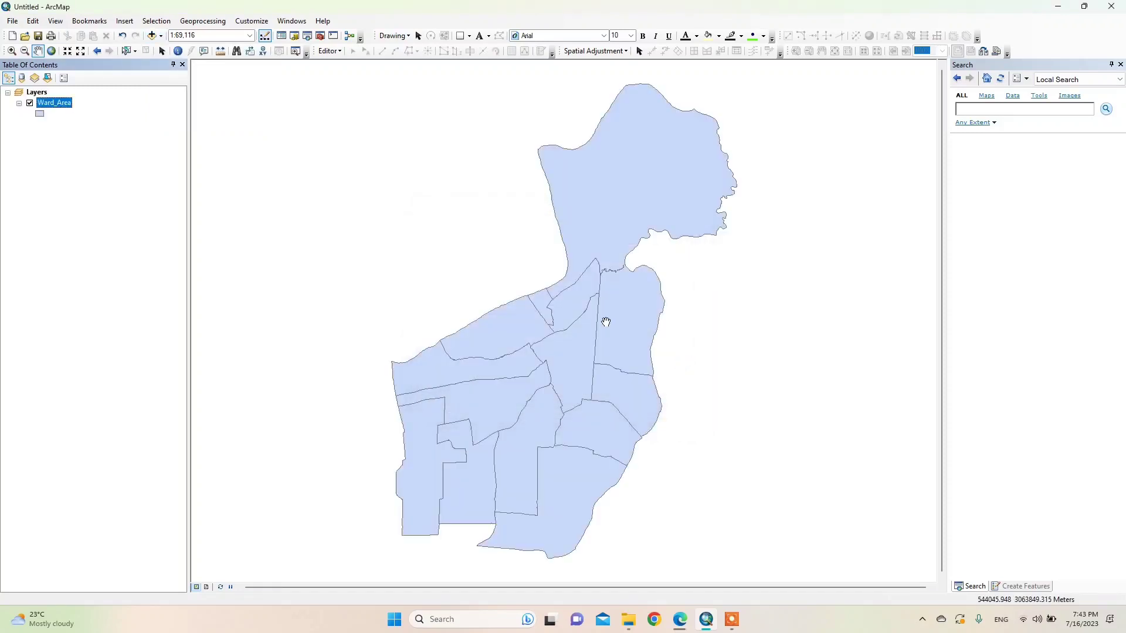
{"action": "left_click_drag", "start_coordinate": [604, 355], "coordinate": [602, 322]}
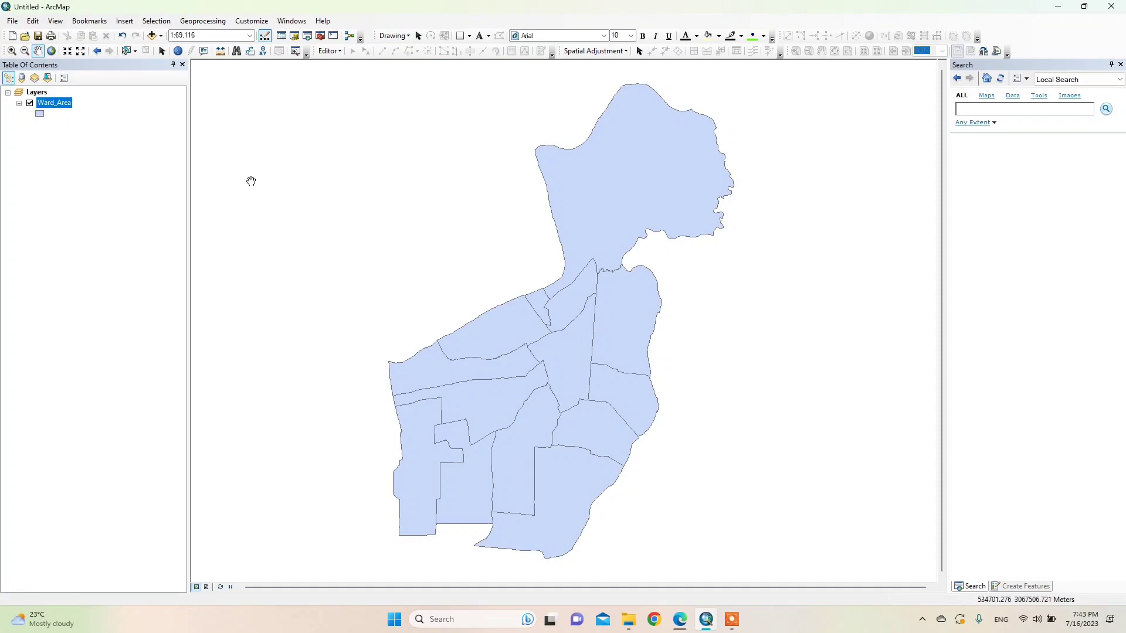
- Check the projected coordinate system of the Ward_Area layer in its source properties
{"action": "right_click", "coordinate": [57, 109]}
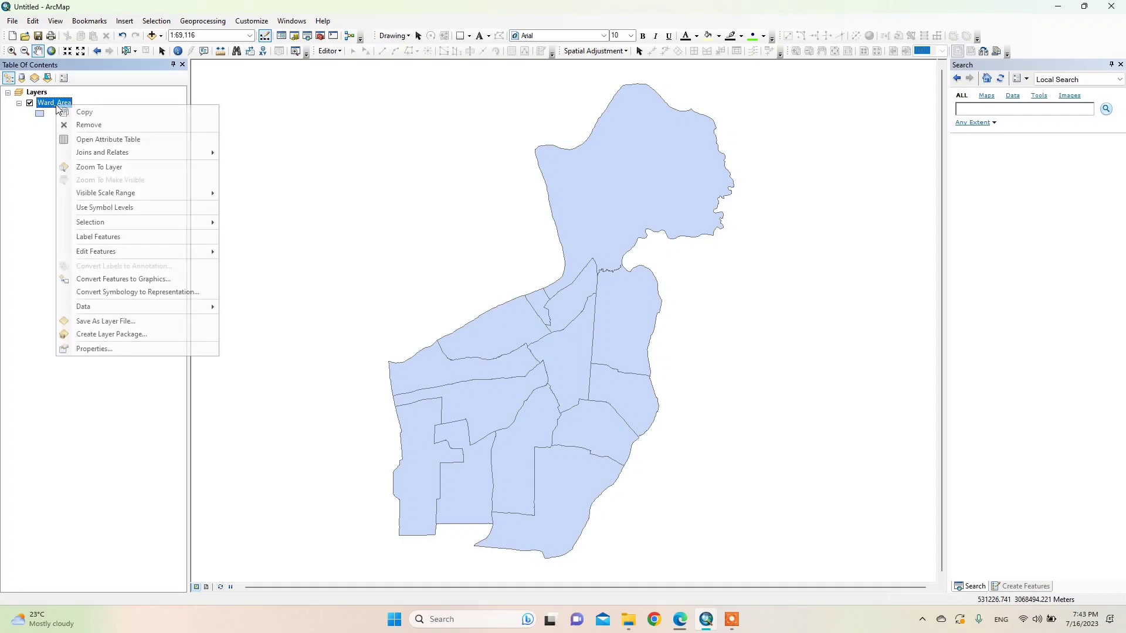
{"action": "left_click", "coordinate": [105, 348]}
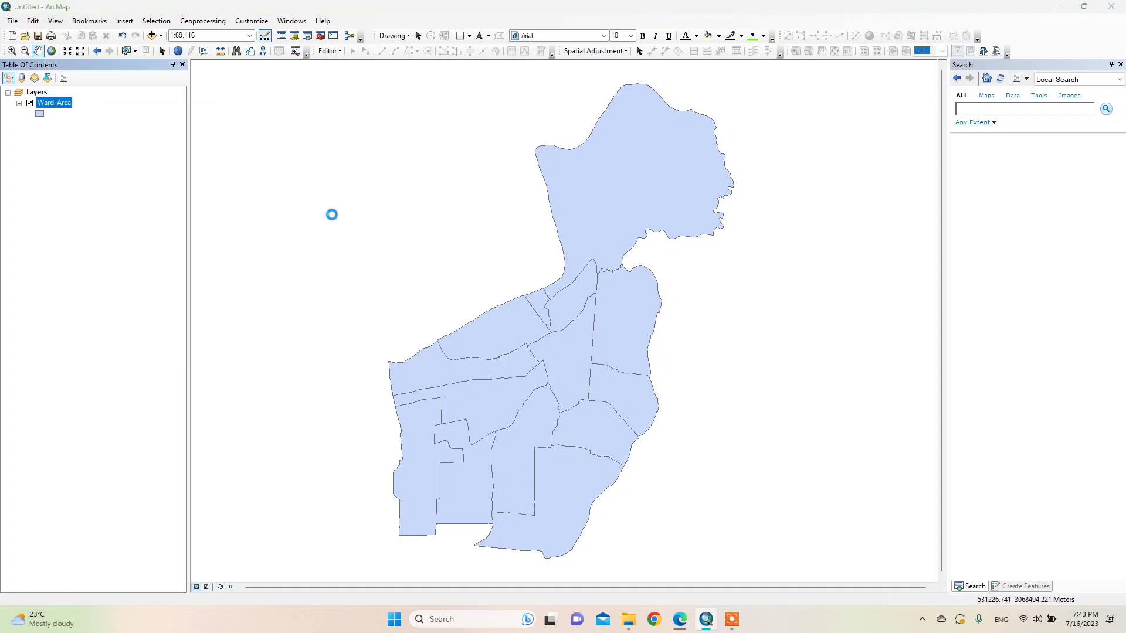
{"action": "scroll", "coordinate": [466, 299], "scroll_direction": "down", "scroll_amount": 3}
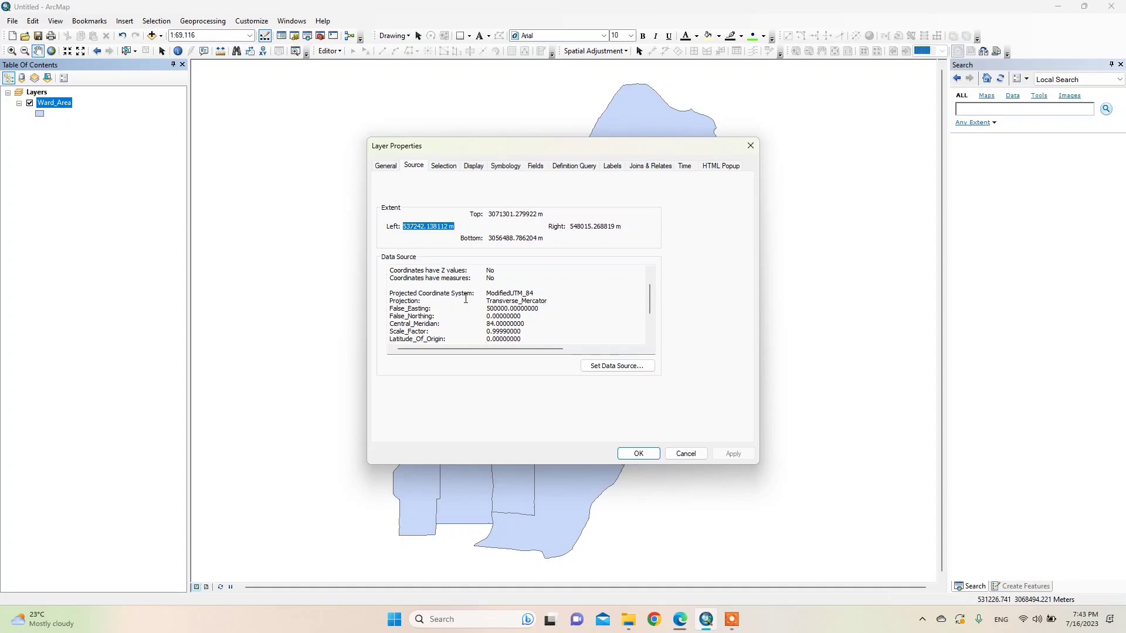
{"action": "left_click_drag", "start_coordinate": [486, 293], "coordinate": [535, 294]}
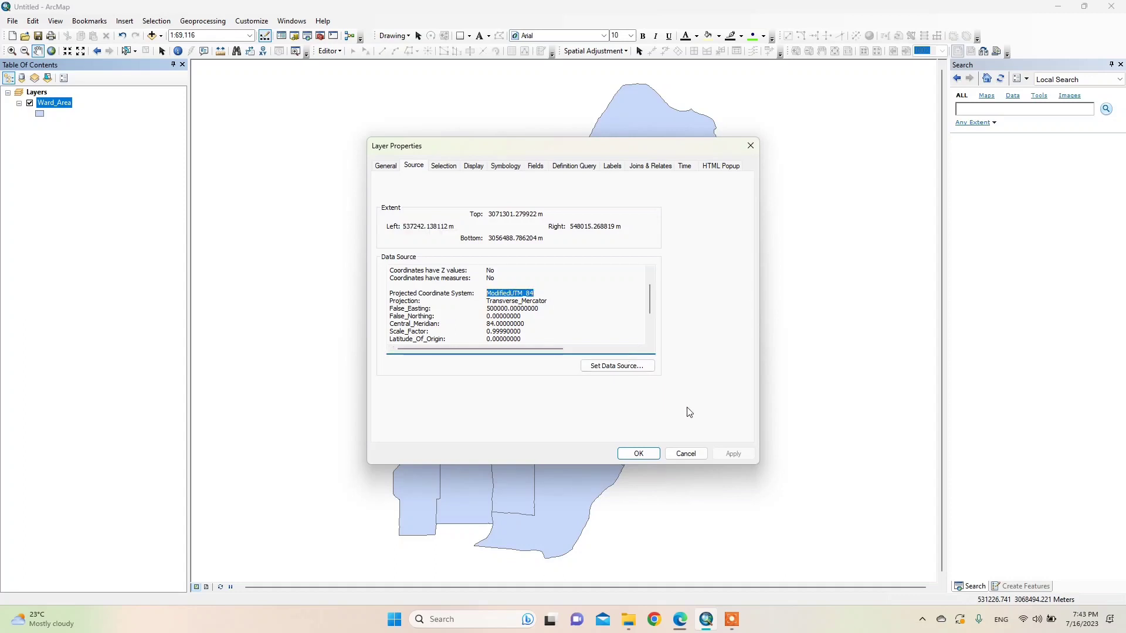
{"action": "left_click", "coordinate": [750, 145]}
- Examine the area and population fields in the Ward_Area attribute table, and close the table
{"action": "right_click", "coordinate": [52, 102]}
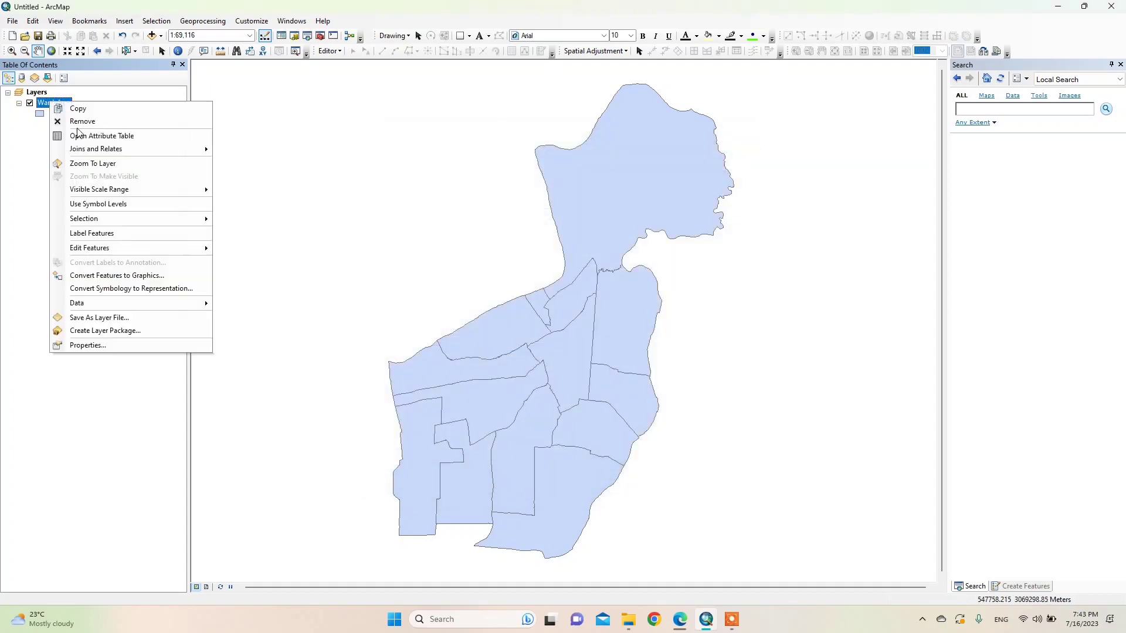
{"action": "left_click", "coordinate": [83, 136]}
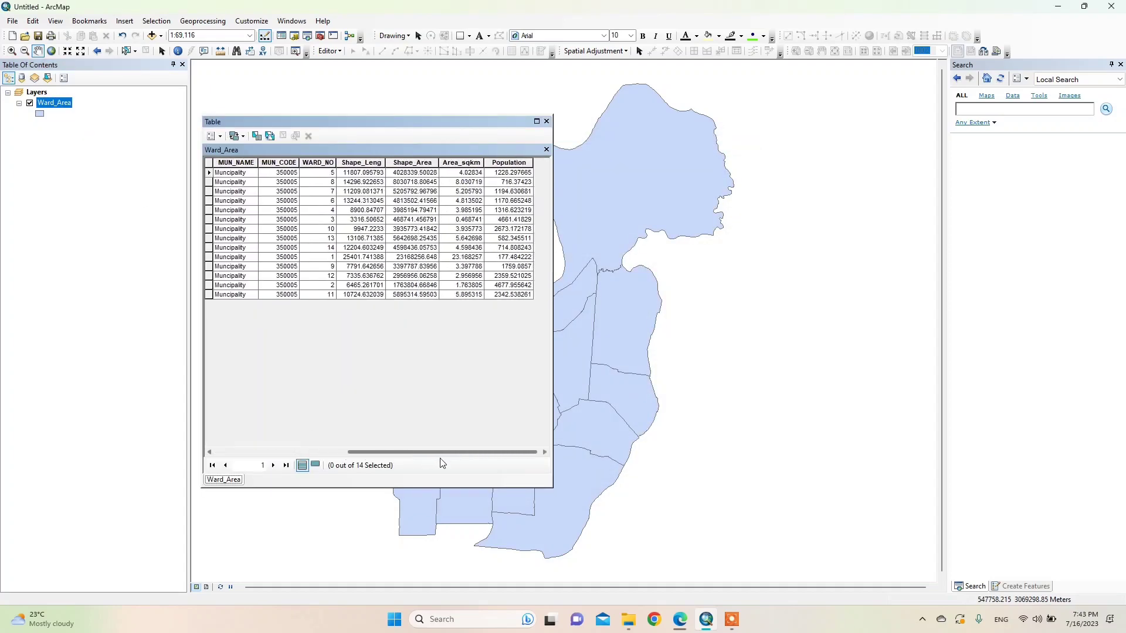
{"action": "left_click", "coordinate": [419, 165]}
{"action": "left_click", "coordinate": [547, 122]}
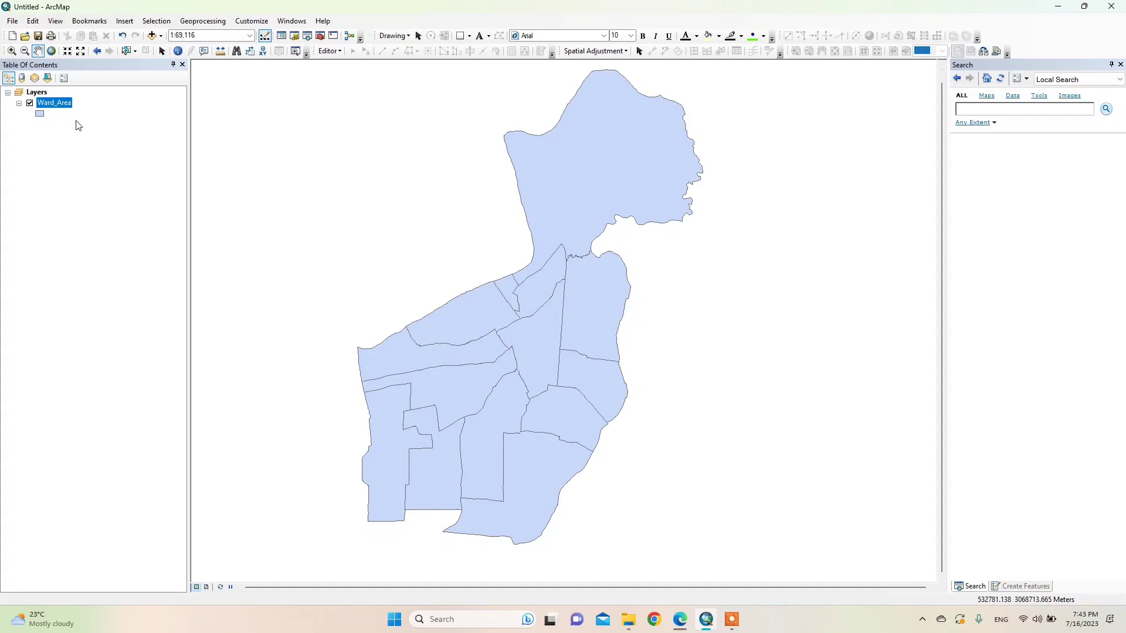
- Open the Project tool from the Projections and Transformations toolset of the Data Management Tools
{"action": "left_click", "coordinate": [321, 36]}
{"action": "left_click_drag", "start_coordinate": [696, 244], "coordinate": [795, 126]}
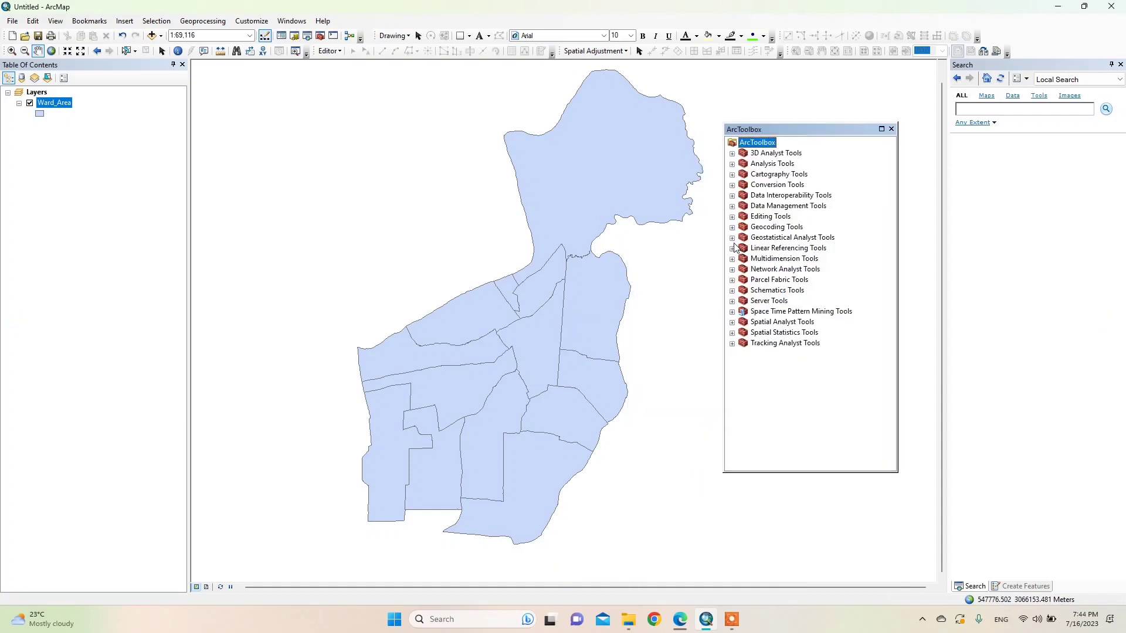
{"action": "left_click", "coordinate": [733, 207]}
{"action": "scroll", "coordinate": [747, 267], "scroll_direction": "down", "scroll_amount": 3}
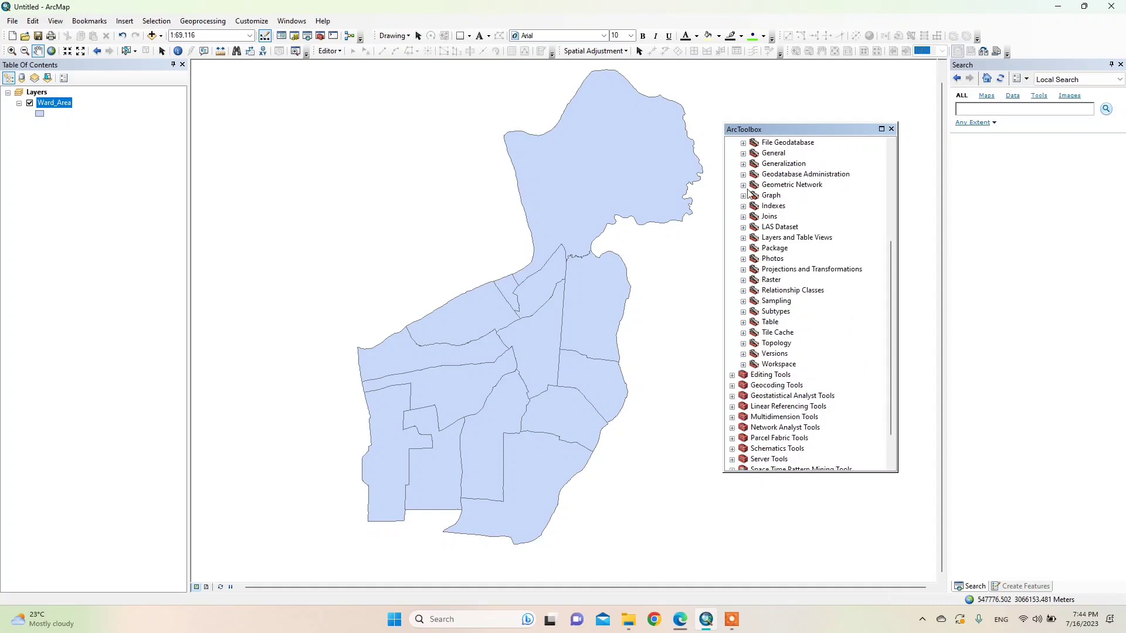
{"action": "scroll", "coordinate": [748, 193], "scroll_direction": "down", "scroll_amount": 1}
{"action": "left_click", "coordinate": [744, 238]}
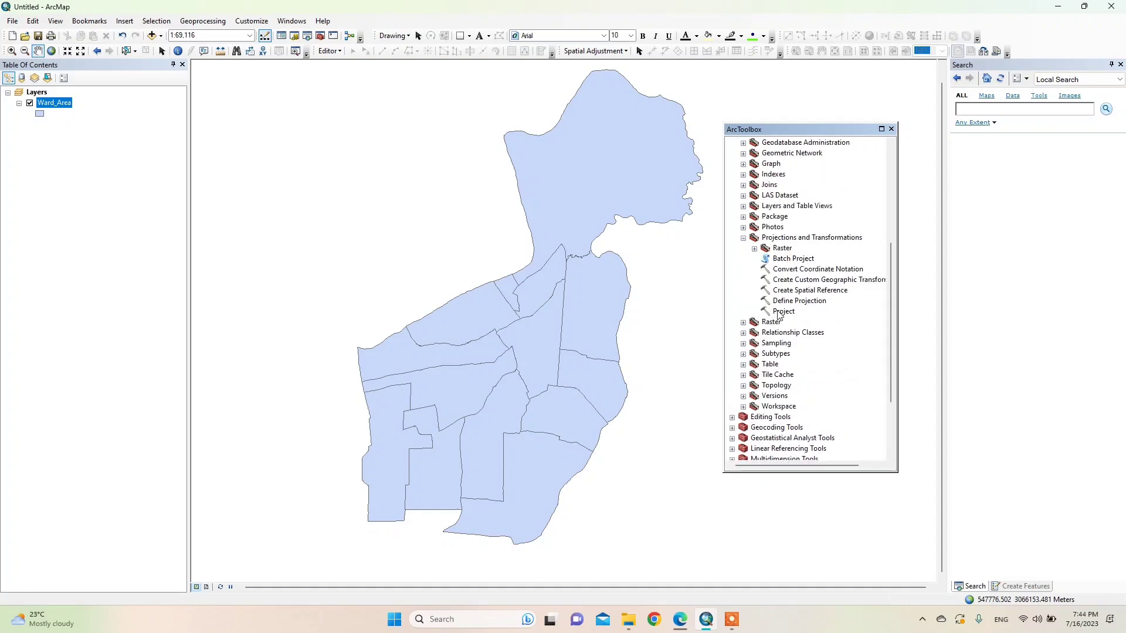
{"action": "double_click", "coordinate": [781, 312]}
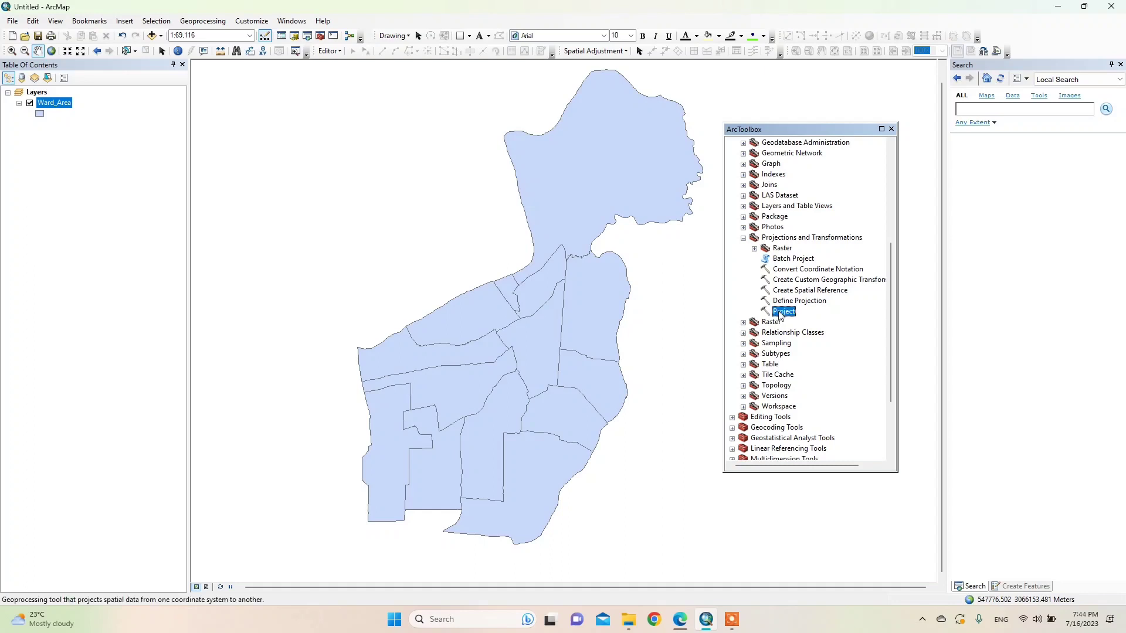
- Set Ward_Area as the dataset to project and save the output as New_projected in the Workstation folder
{"action": "left_click_drag", "start_coordinate": [53, 105], "coordinate": [356, 177]}
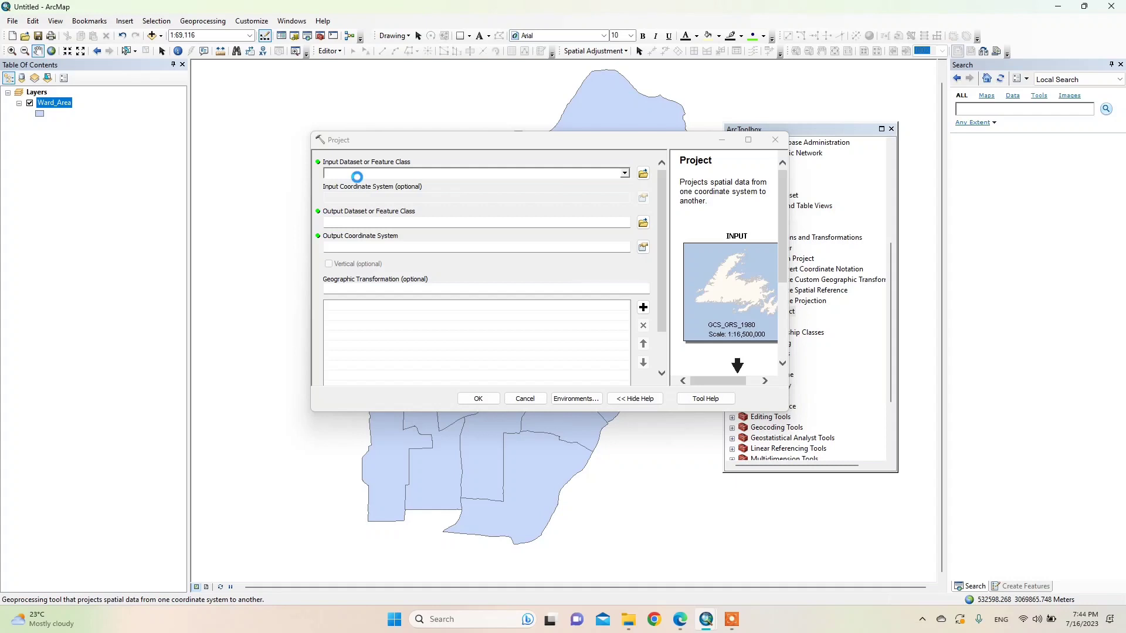
{"action": "left_click", "coordinate": [643, 223]}
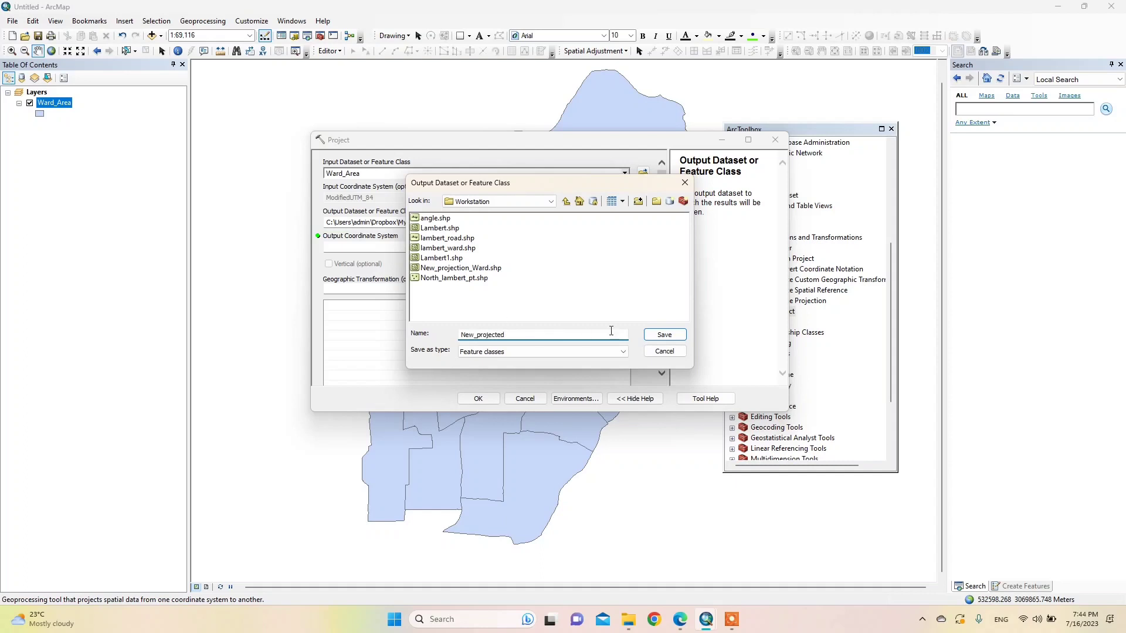
{"action": "left_click", "coordinate": [669, 335]}
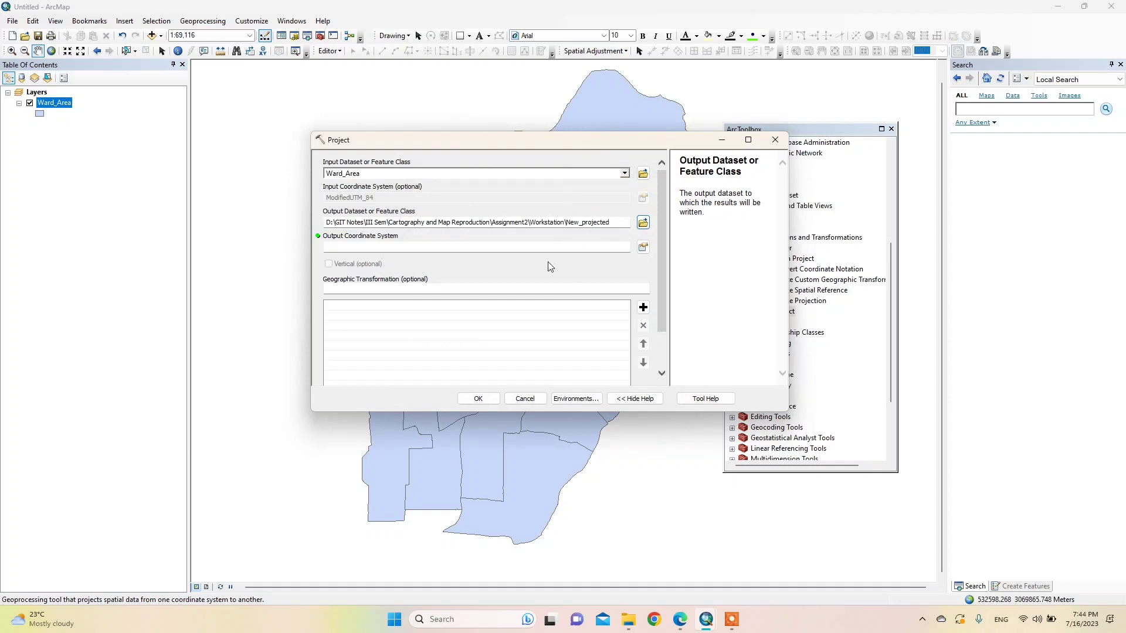
- Set the output coordinate system to the polar North Pole Lambert Azimuthal Equal Area projection and run the Project tool
{"action": "left_click", "coordinate": [643, 247]}
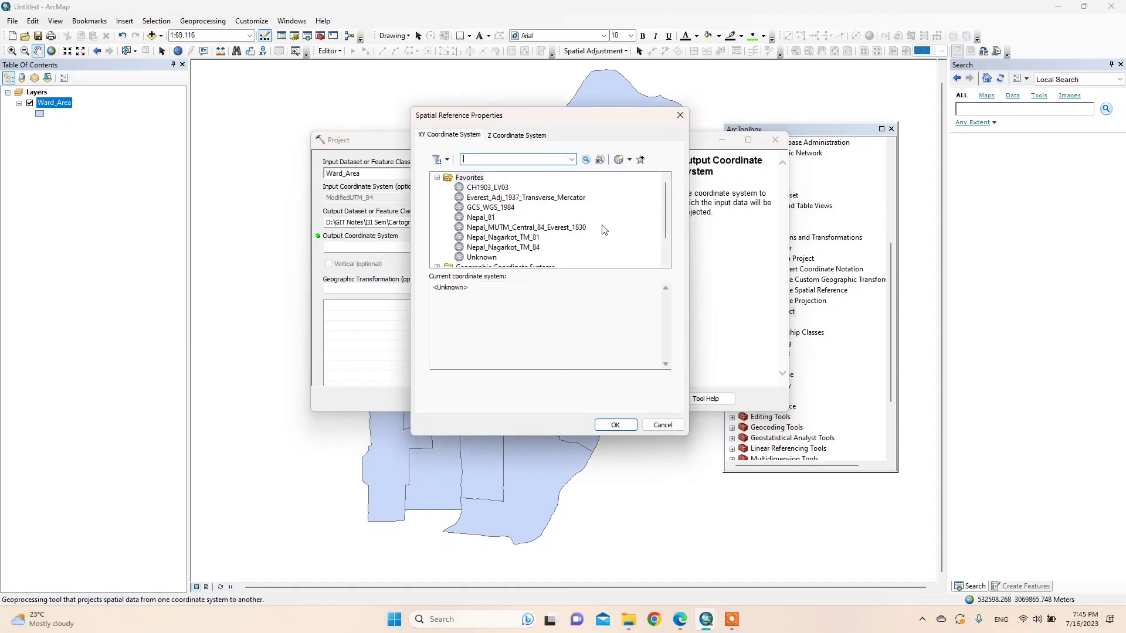
{"action": "scroll", "coordinate": [602, 228], "scroll_direction": "down", "scroll_amount": 1}
{"action": "left_click", "coordinate": [438, 248]}
{"action": "scroll", "coordinate": [451, 235], "scroll_direction": "down", "scroll_amount": 1}
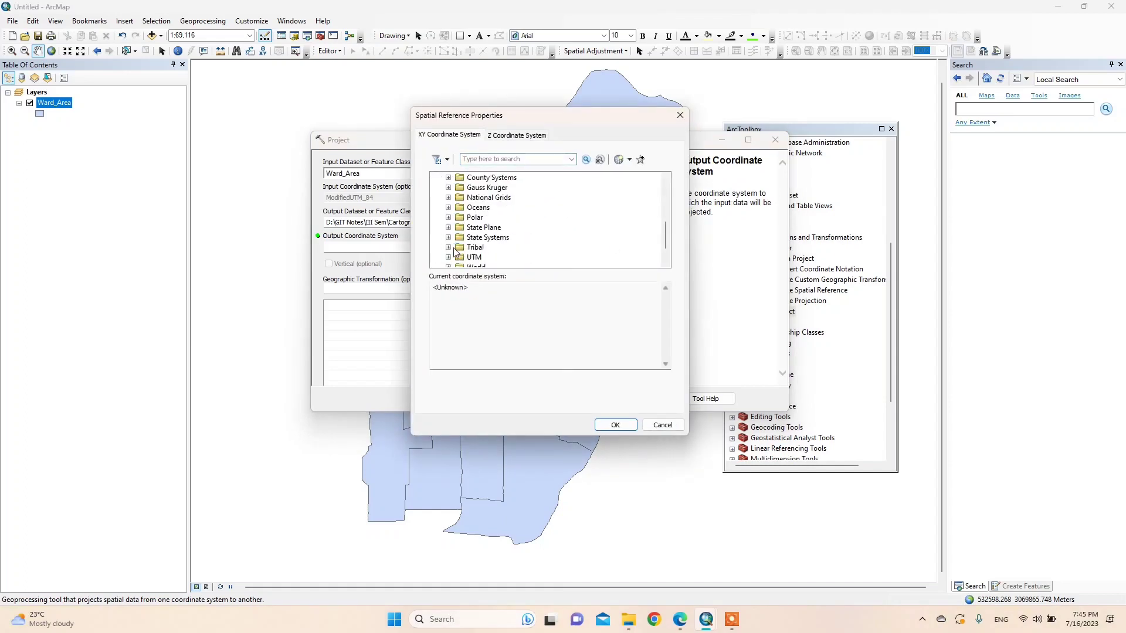
{"action": "left_click", "coordinate": [449, 218]}
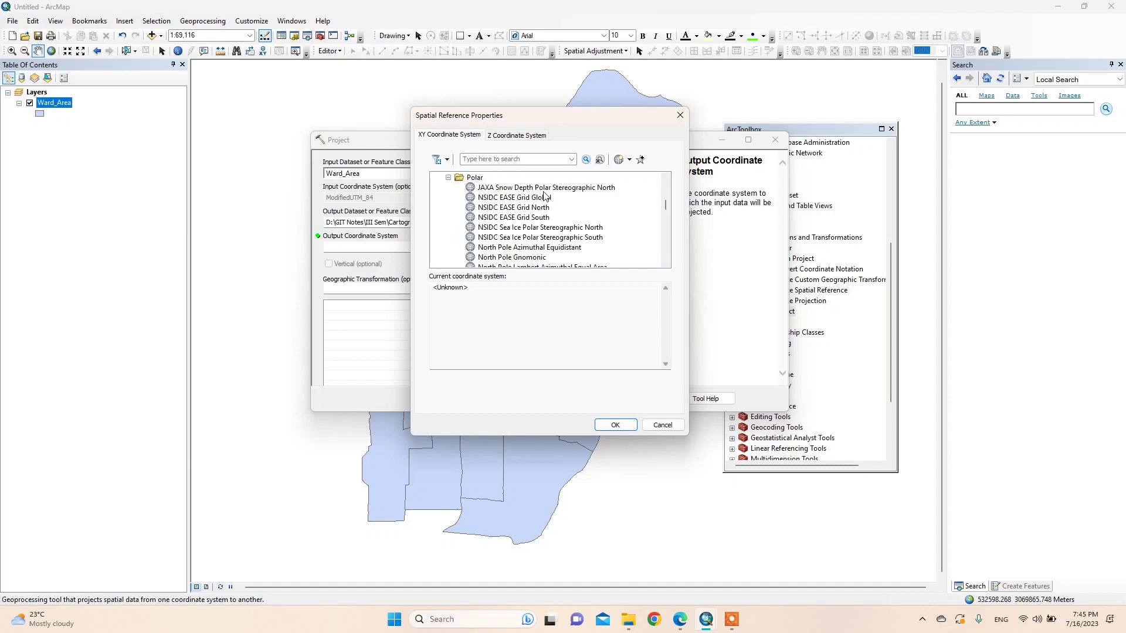
{"action": "scroll", "coordinate": [545, 214], "scroll_direction": "down", "scroll_amount": 1}
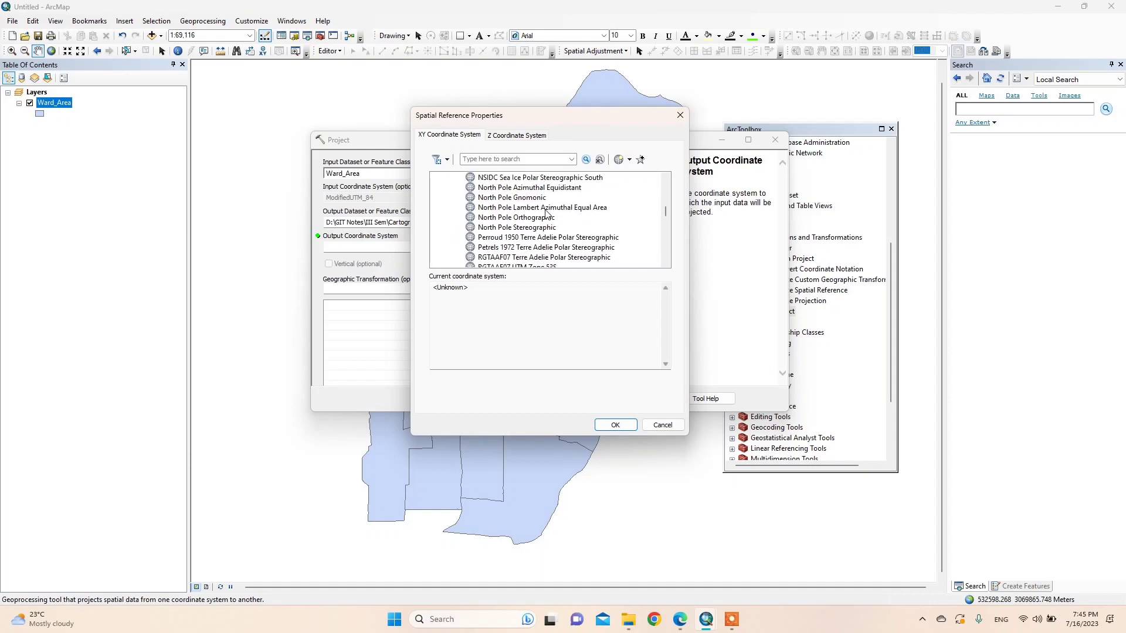
{"action": "left_click", "coordinate": [546, 209]}
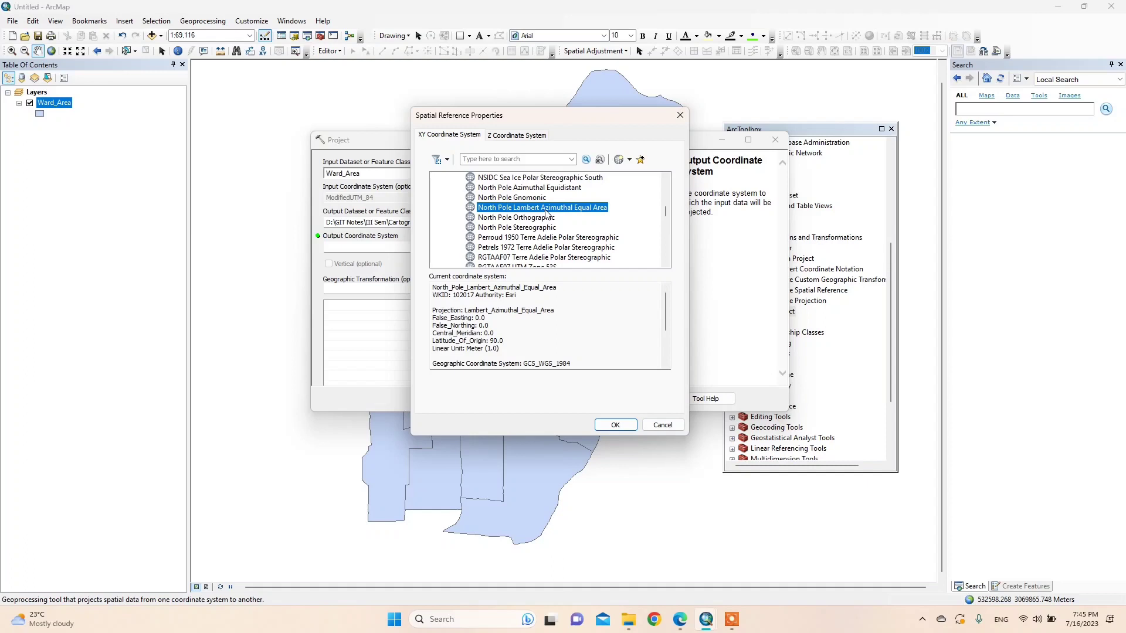
{"action": "left_click", "coordinate": [615, 425]}
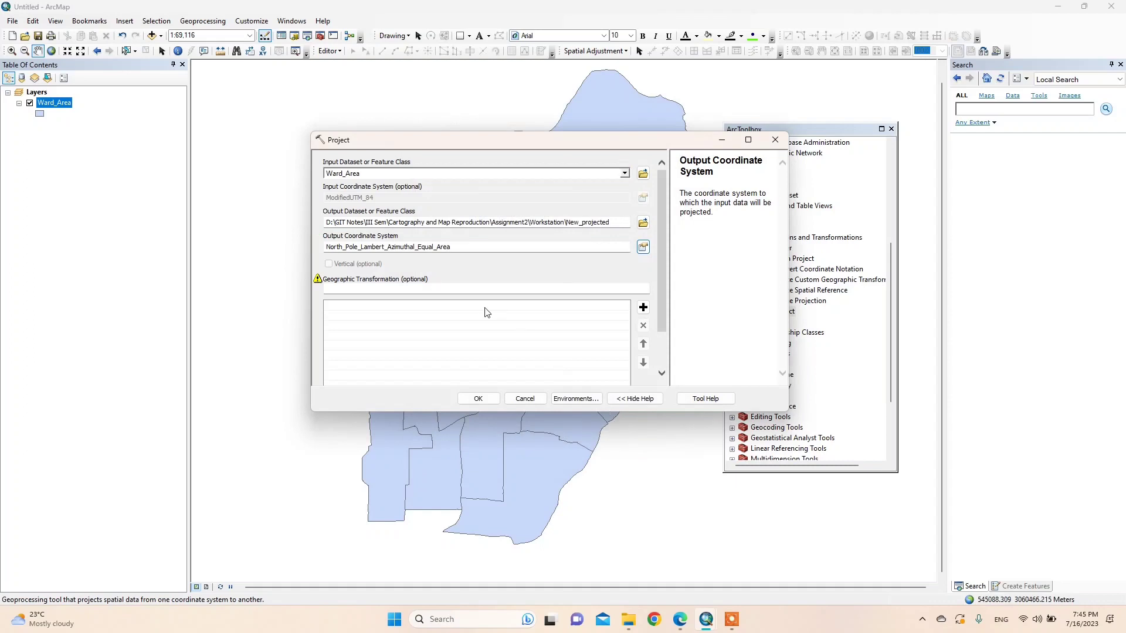
{"action": "left_click", "coordinate": [479, 398]}
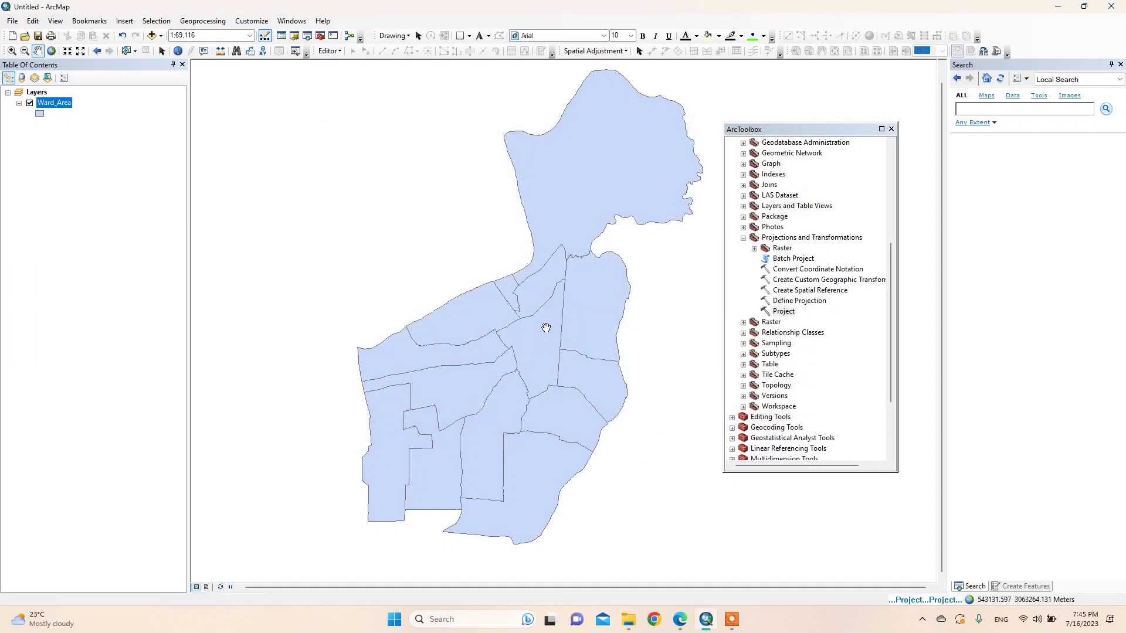
- Remove the Ward_Area layer from the map
{"action": "left_click_drag", "start_coordinate": [543, 326], "coordinate": [513, 349]}
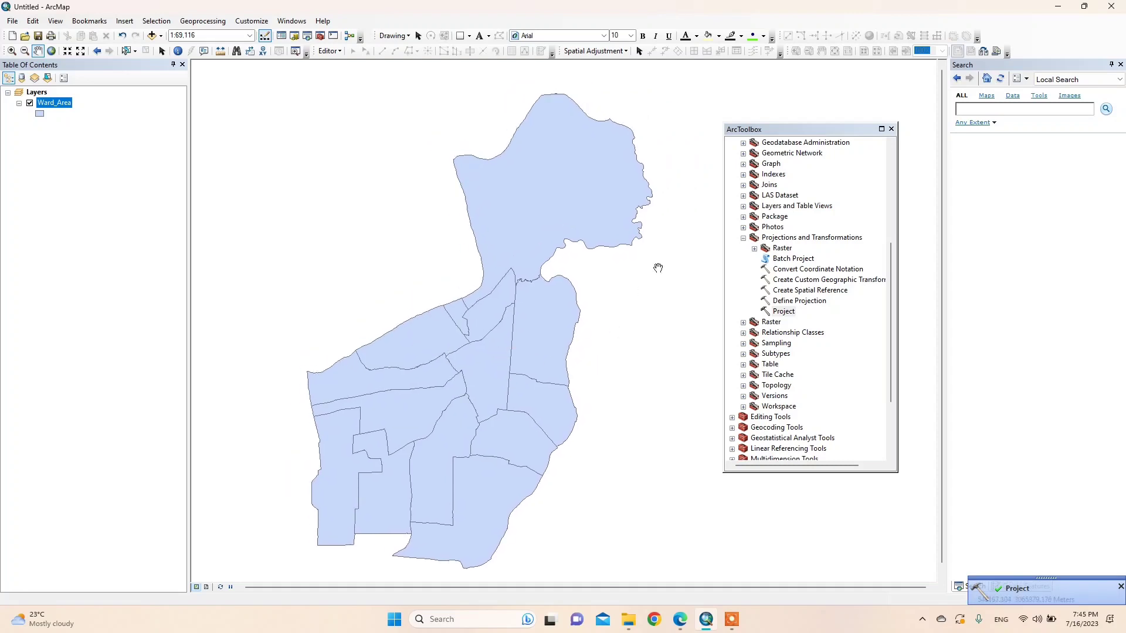
{"action": "right_click", "coordinate": [56, 104]}
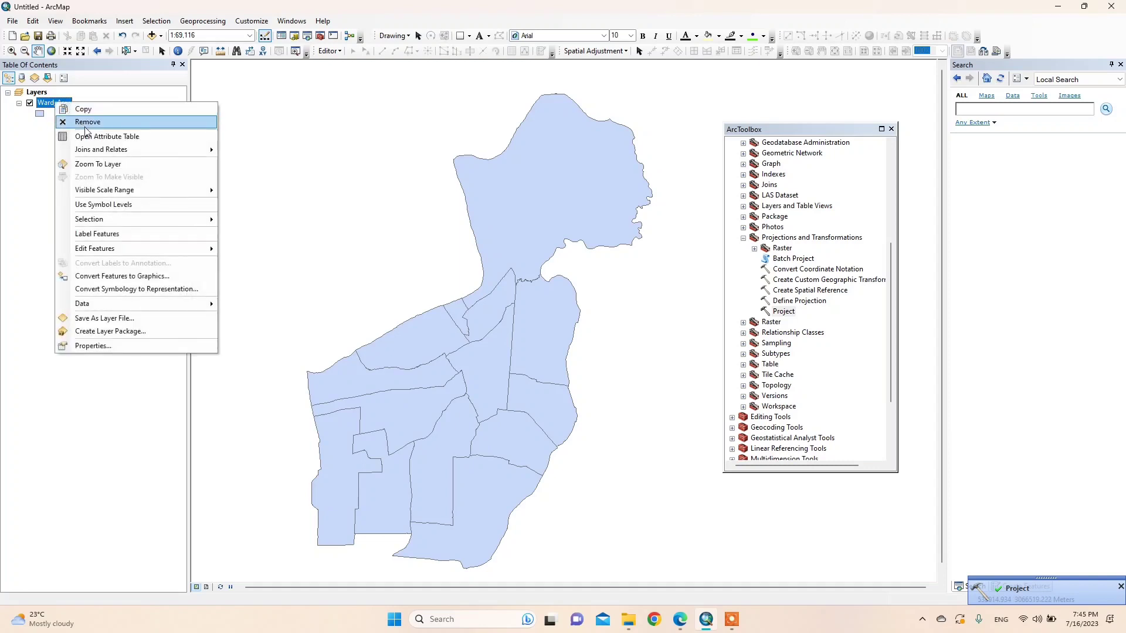
{"action": "left_click", "coordinate": [86, 127]}
- Add the New_projected.shp shapefile from the Workstation folder to the map
{"action": "left_click", "coordinate": [151, 35]}
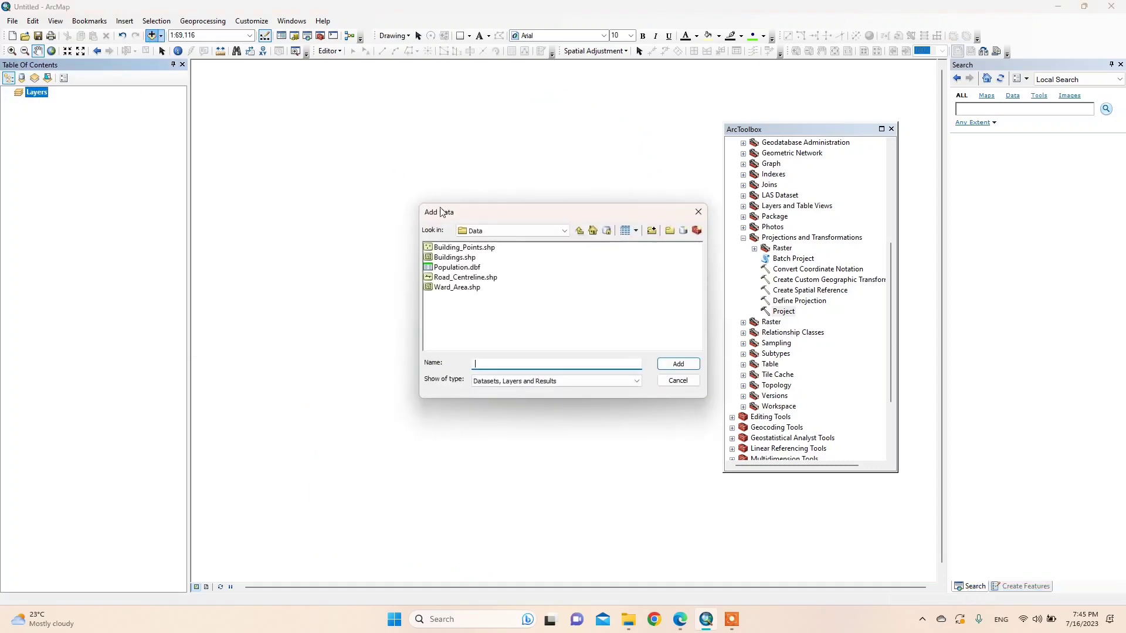
{"action": "left_click", "coordinate": [580, 231]}
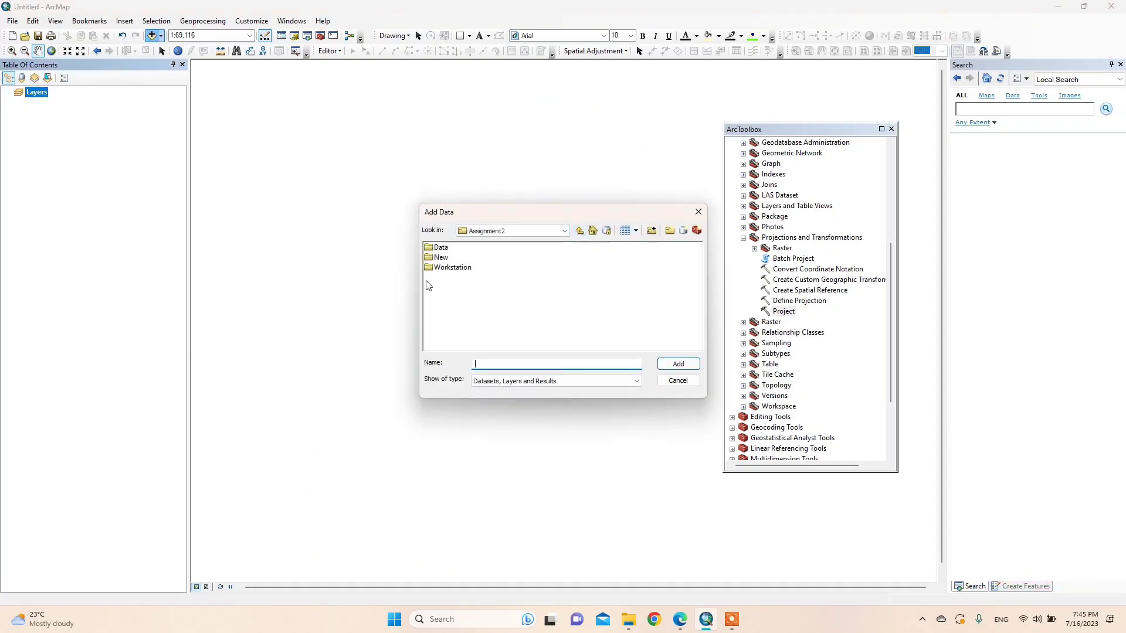
{"action": "double_click", "coordinate": [443, 259]}
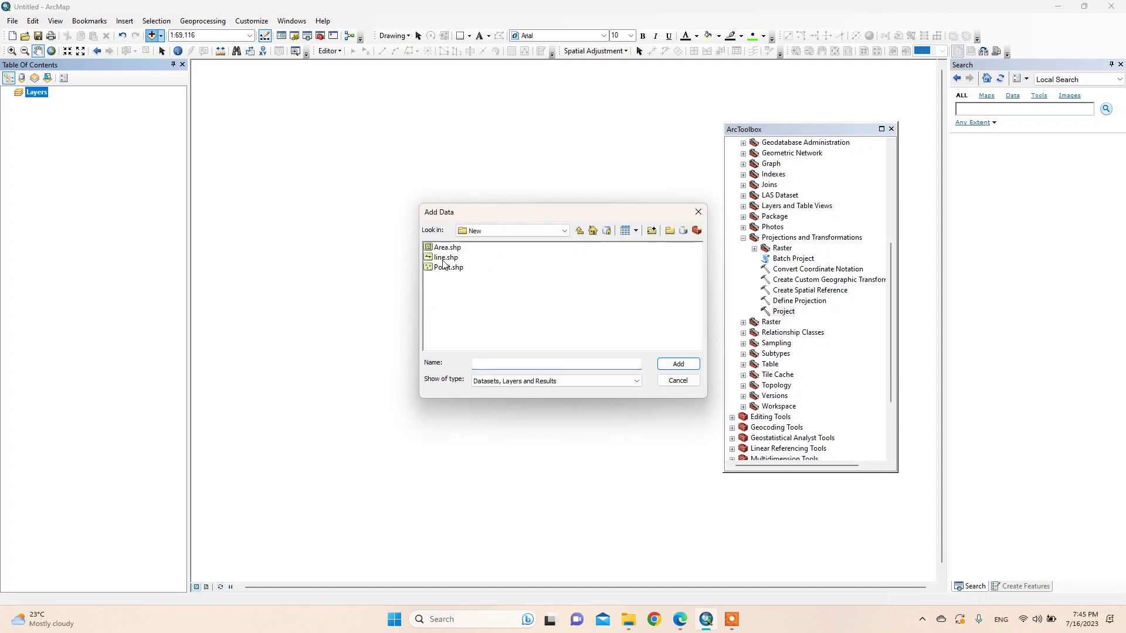
{"action": "left_click", "coordinate": [579, 230]}
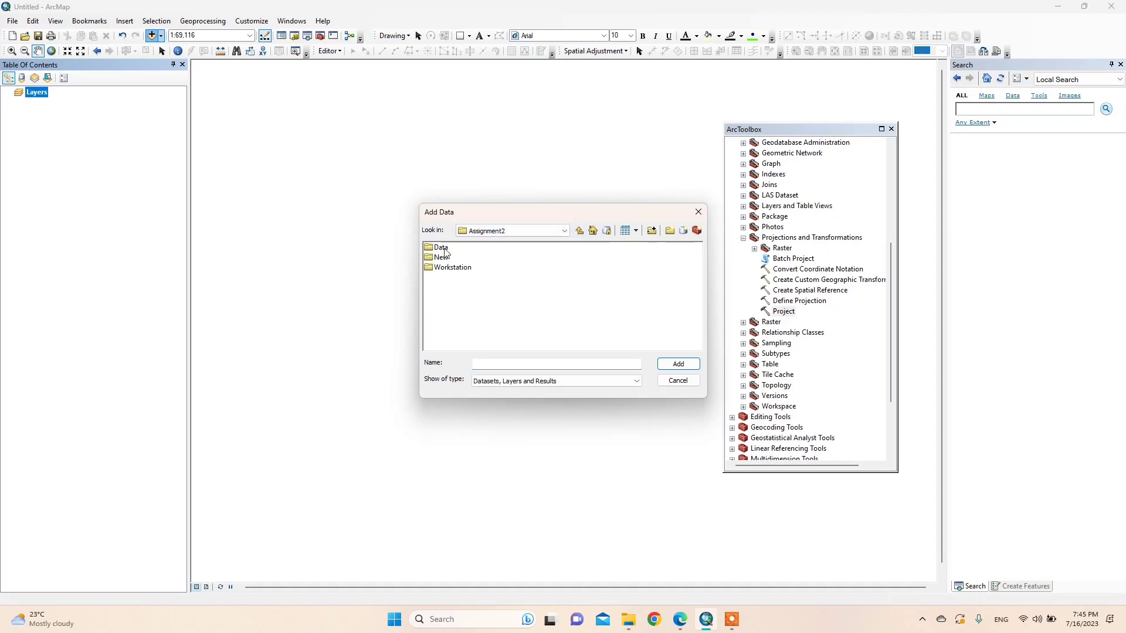
{"action": "double_click", "coordinate": [456, 268]}
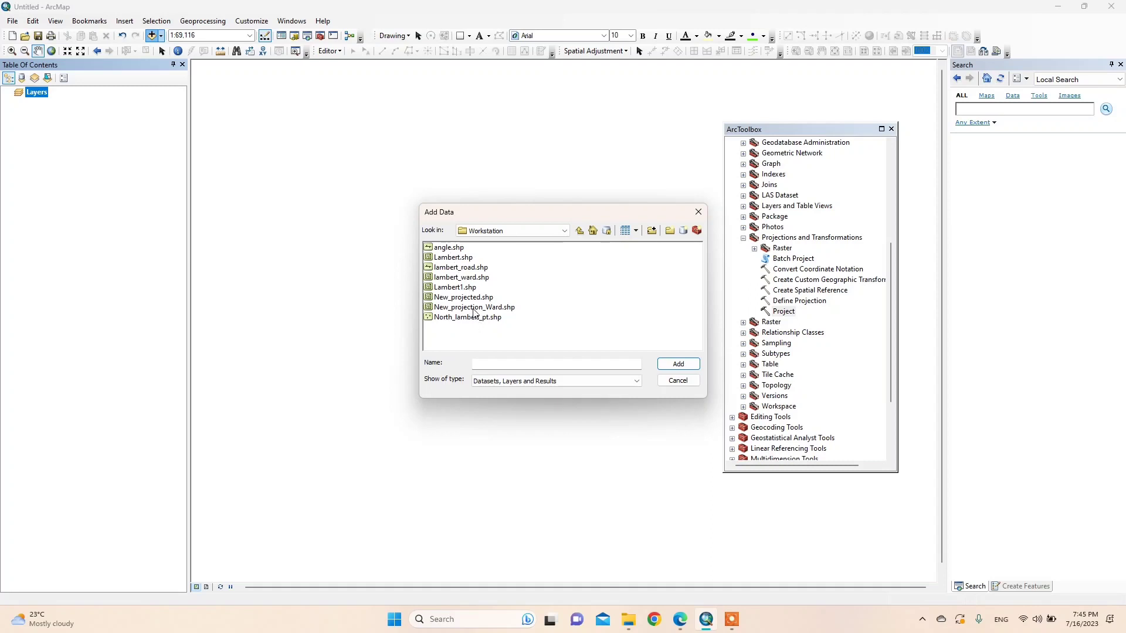
{"action": "left_click", "coordinate": [476, 297]}
{"action": "left_click", "coordinate": [678, 365]}
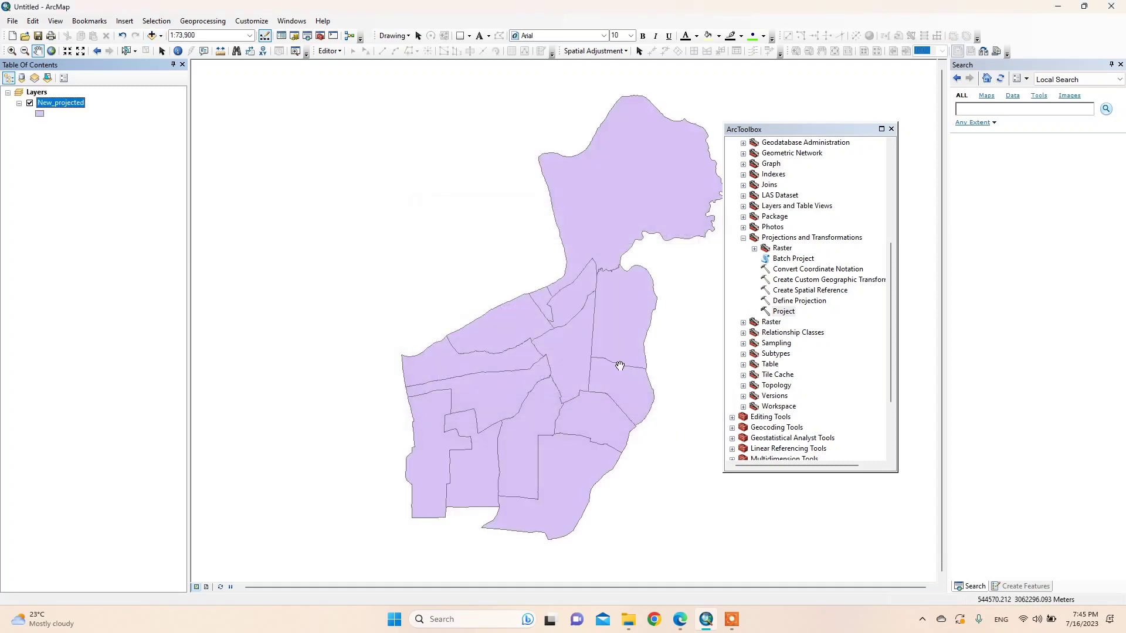
{"action": "left_click_drag", "start_coordinate": [620, 365], "coordinate": [561, 377]}
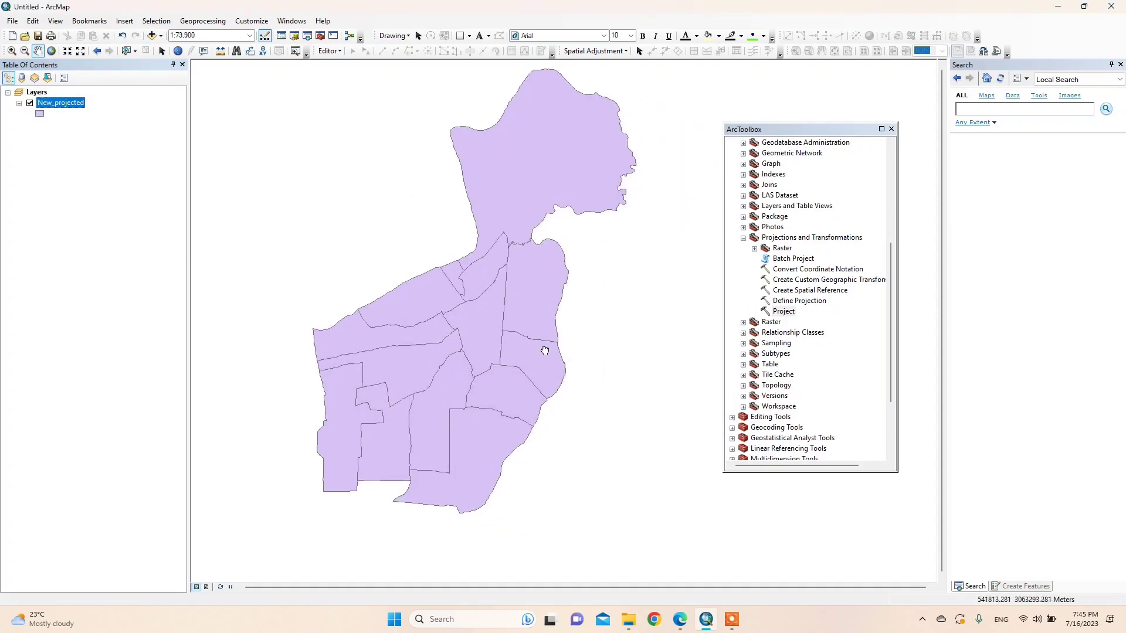
- Open the attribute table of New_projected and add a Double field named Area_new
{"action": "right_click", "coordinate": [68, 103]}
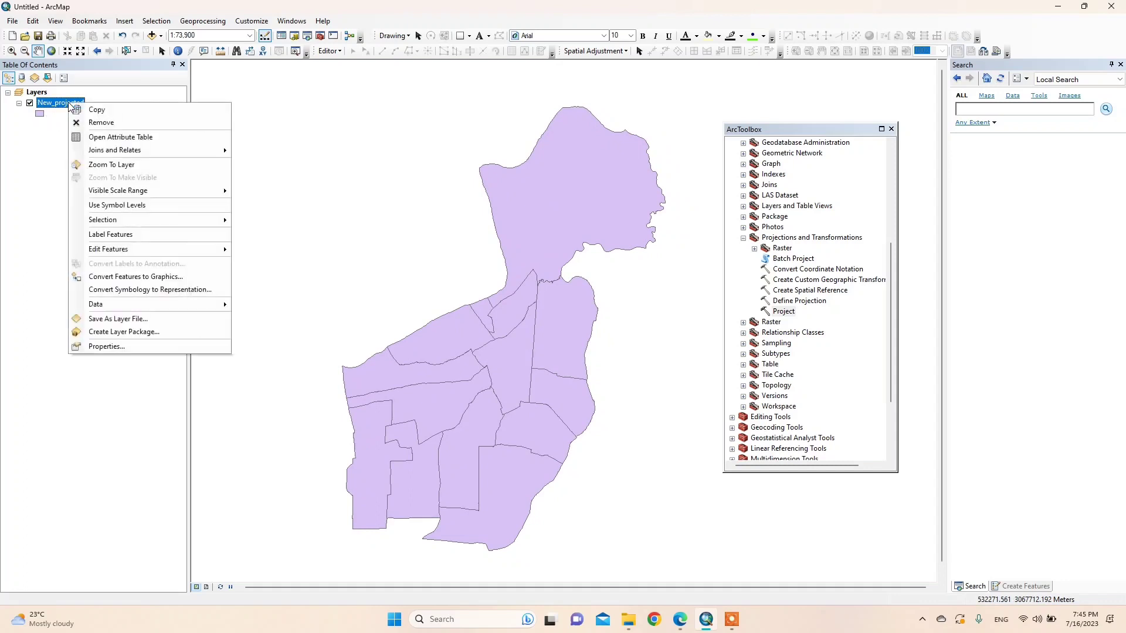
{"action": "left_click", "coordinate": [156, 138]}
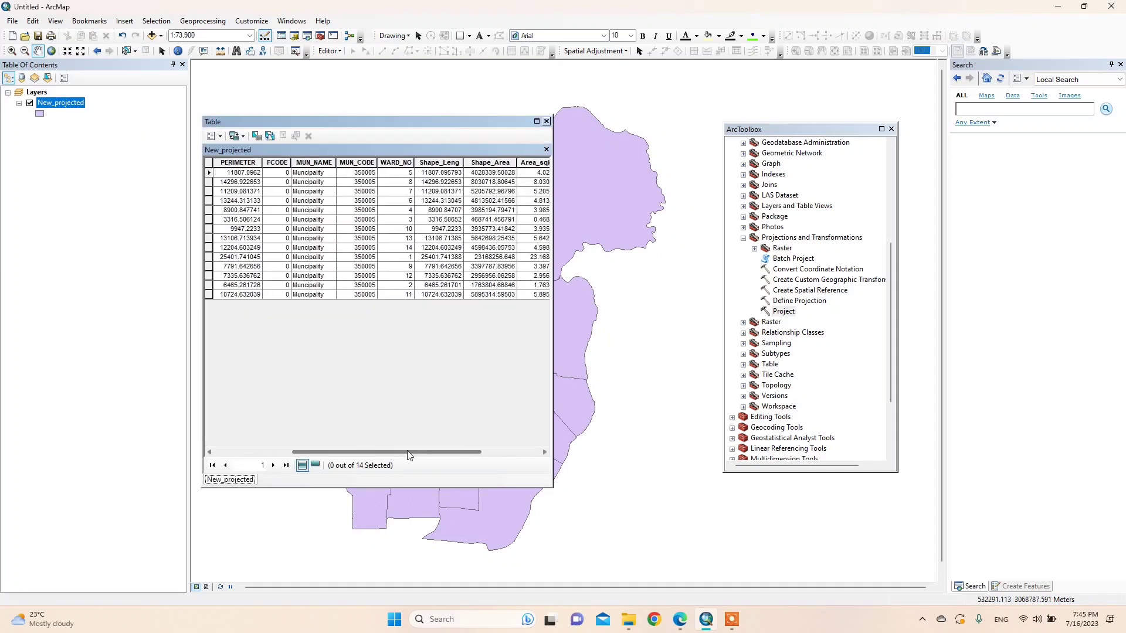
{"action": "left_click_drag", "start_coordinate": [409, 453], "coordinate": [474, 455]}
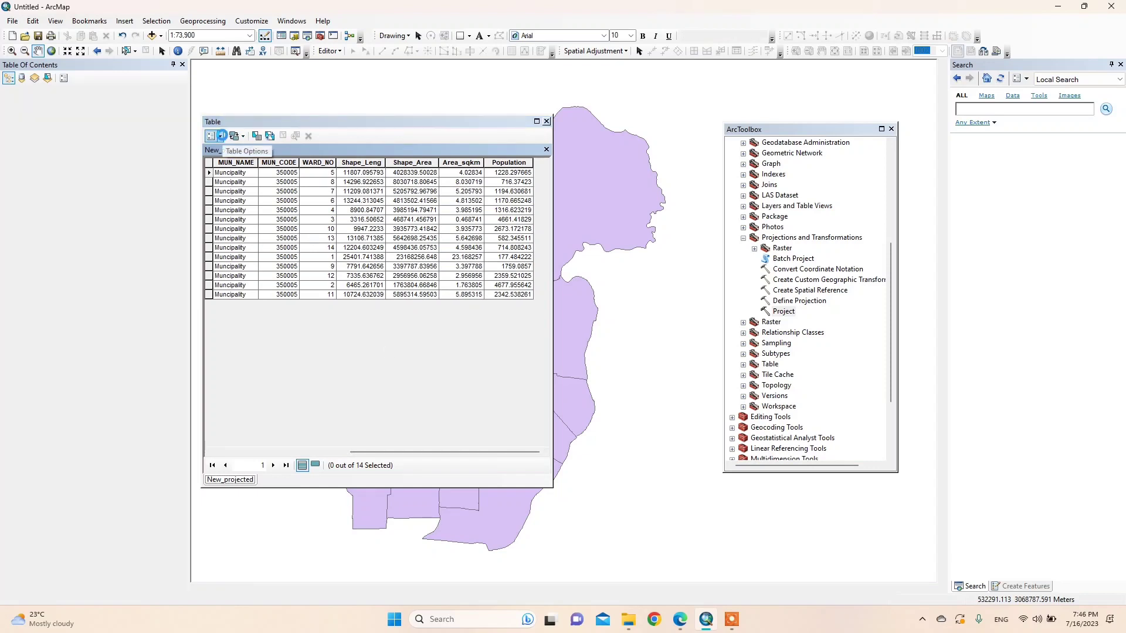
{"action": "left_click", "coordinate": [221, 135]}
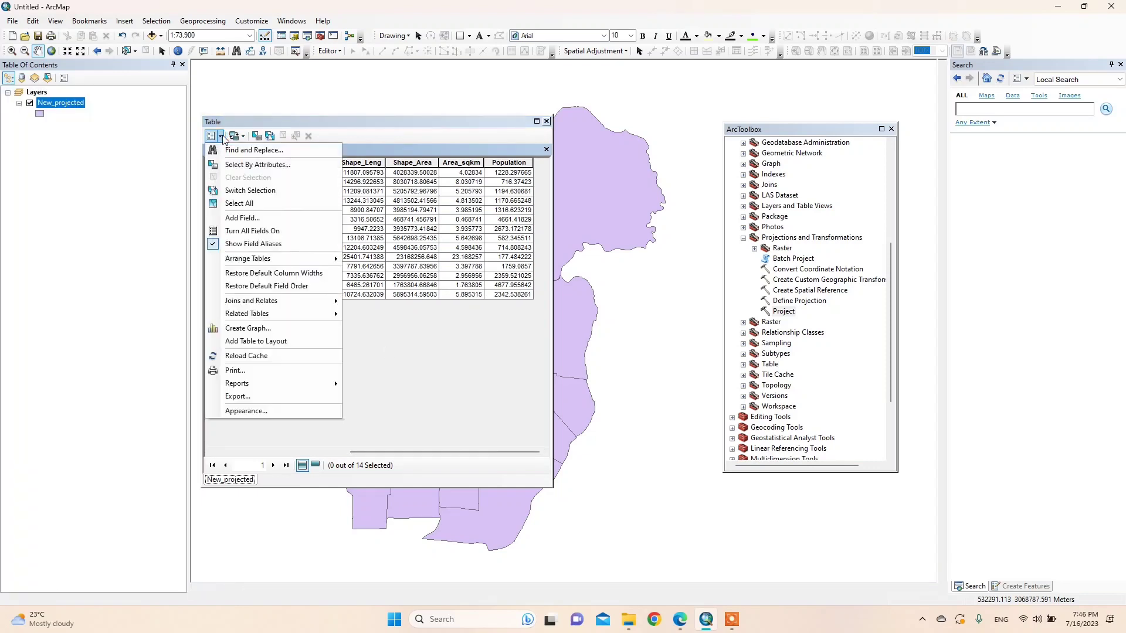
{"action": "left_click", "coordinate": [248, 217]}
{"action": "type", "text": "Area_new"}
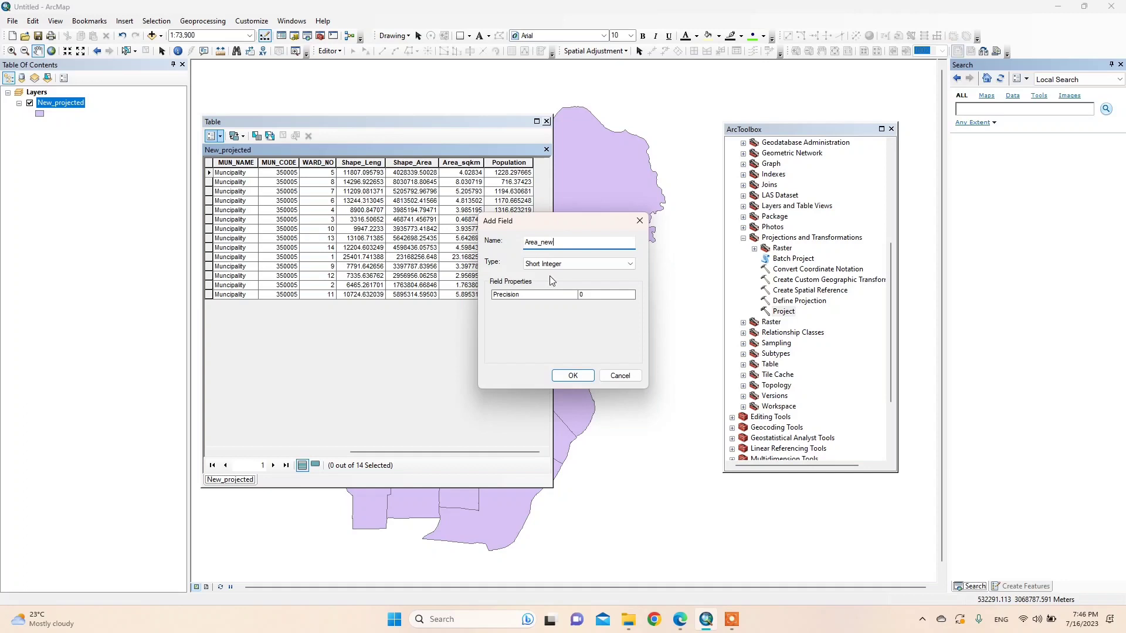
{"action": "left_click", "coordinate": [551, 264]}
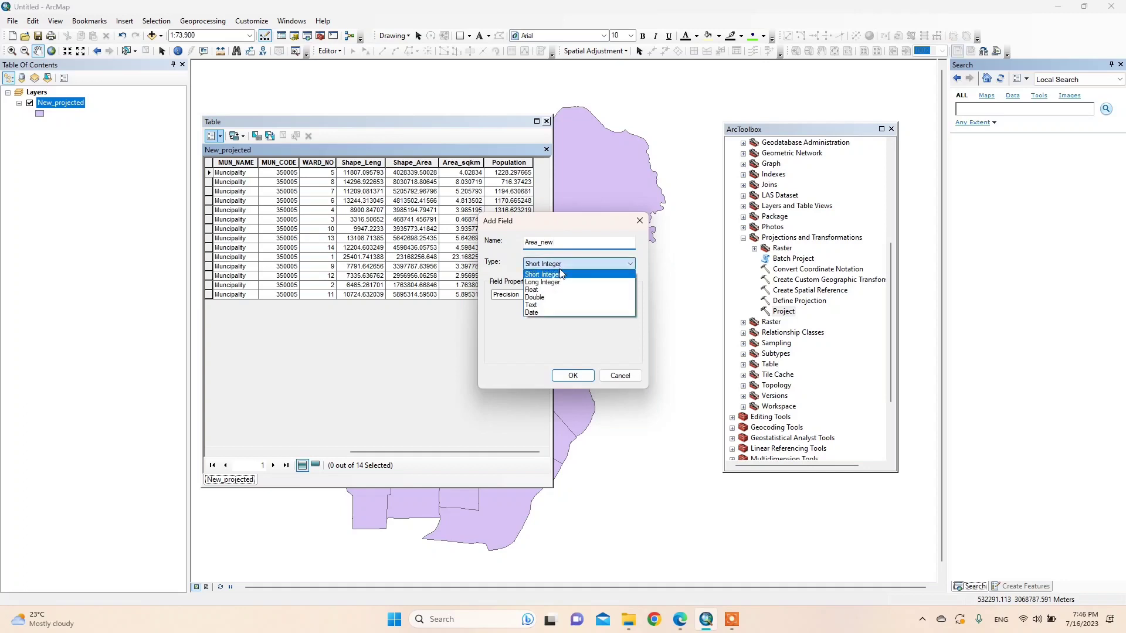
{"action": "left_click", "coordinate": [566, 304]}
{"action": "left_click", "coordinate": [573, 375]}
{"action": "left_click_drag", "start_coordinate": [475, 453], "coordinate": [544, 454]}
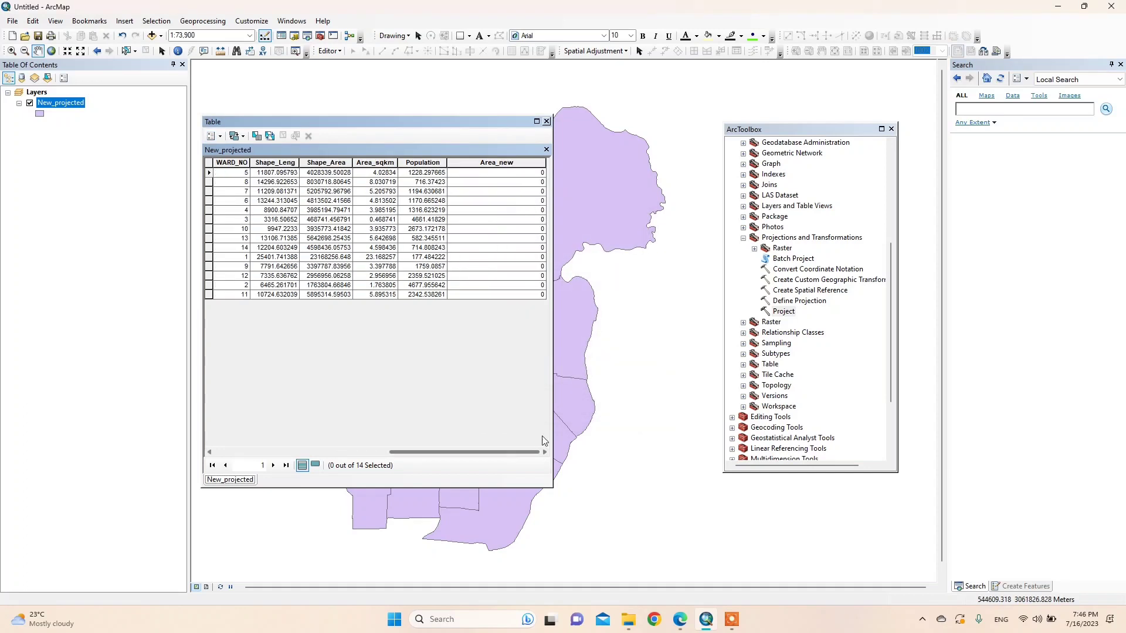
- Calculate the Area geometry into the Area_new field in square meters, using the data source's coordinate system
{"action": "left_click", "coordinate": [492, 167]}
{"action": "right_click", "coordinate": [492, 167]}
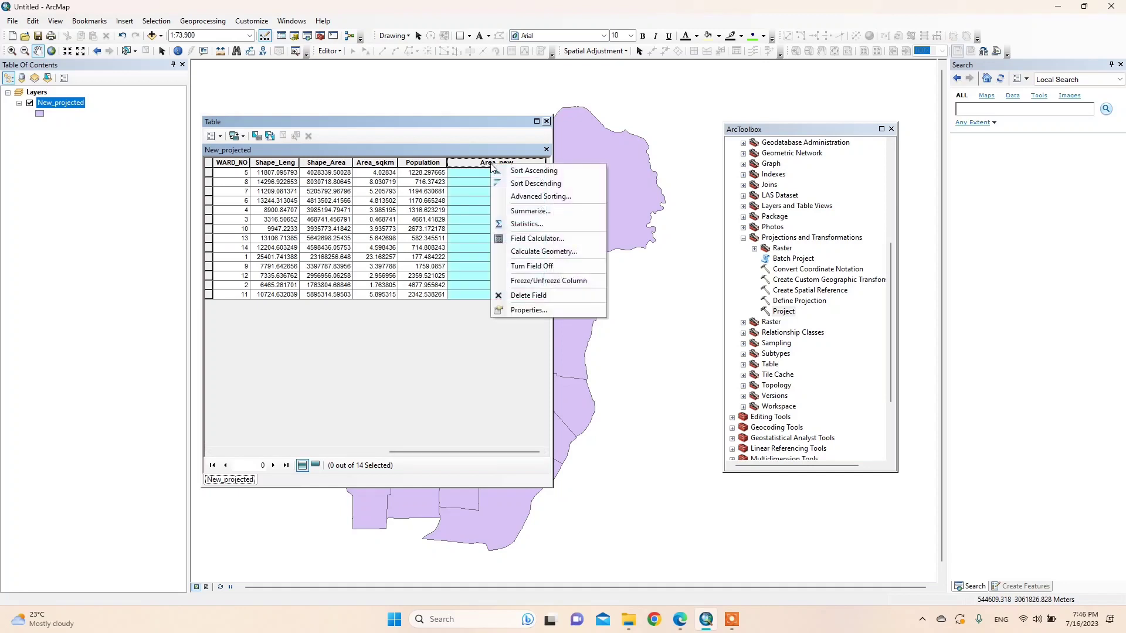
{"action": "left_click", "coordinate": [537, 251]}
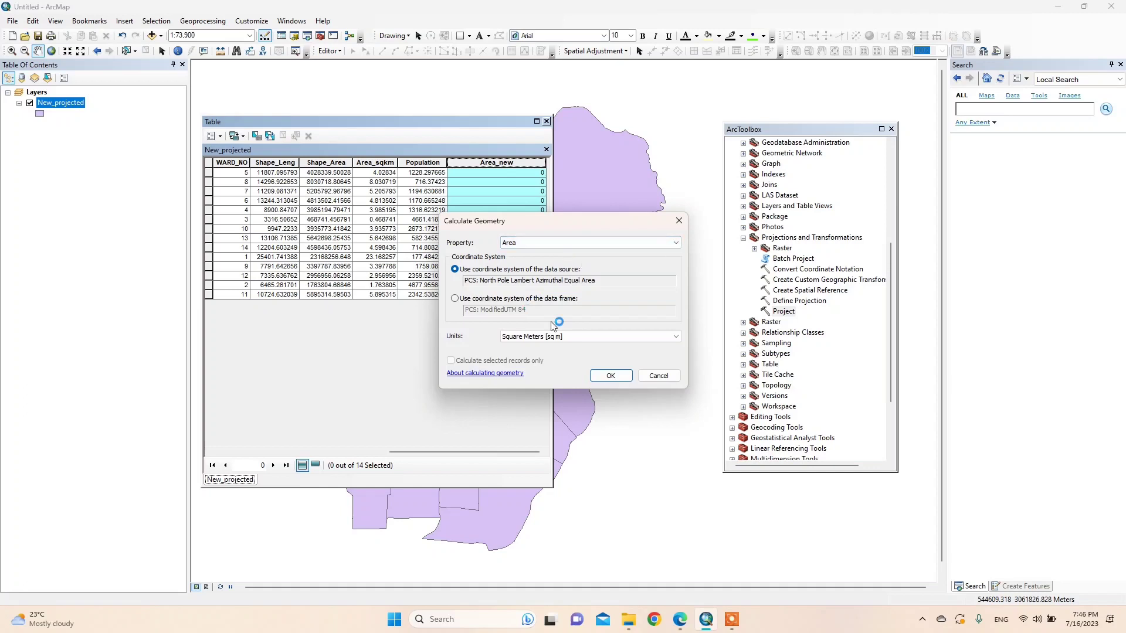
{"action": "left_click", "coordinate": [605, 376]}
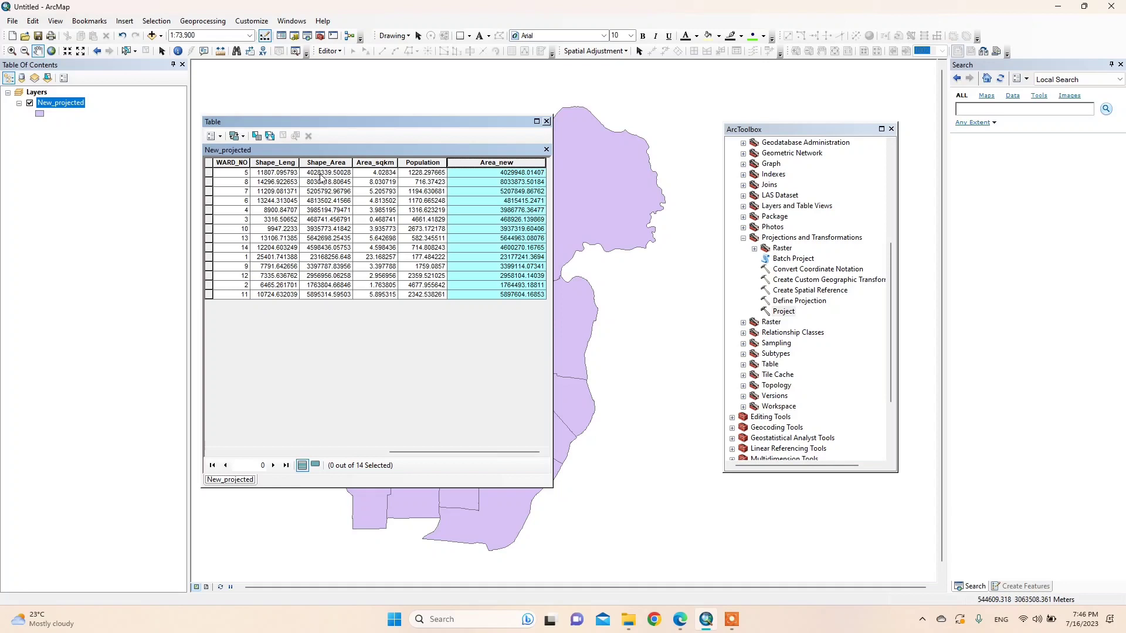
{"action": "left_click", "coordinate": [238, 164]}
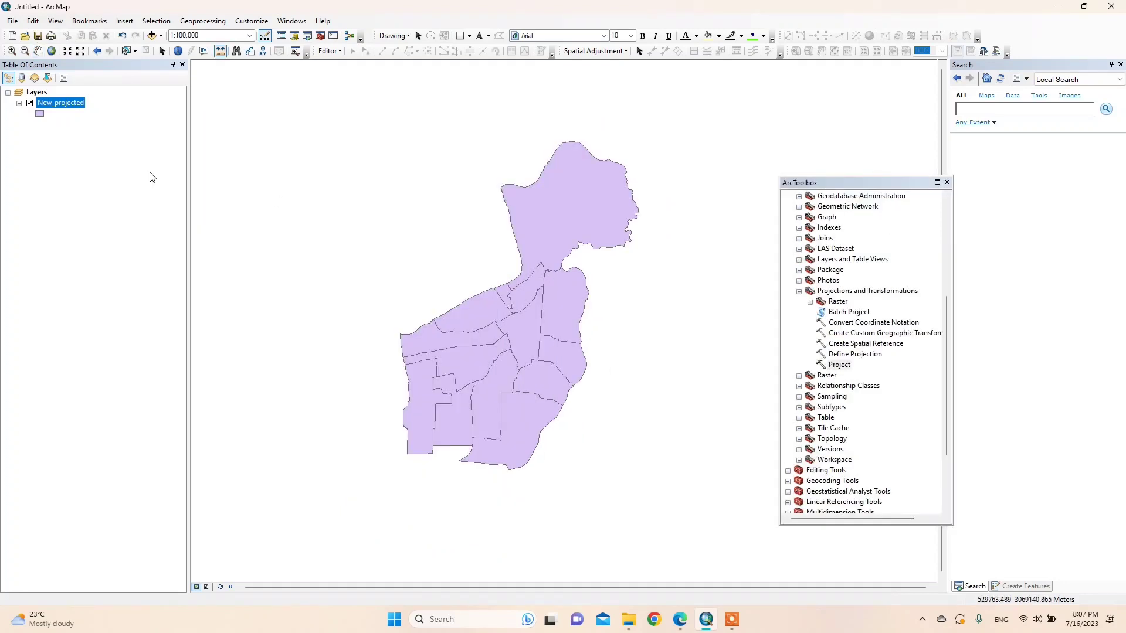
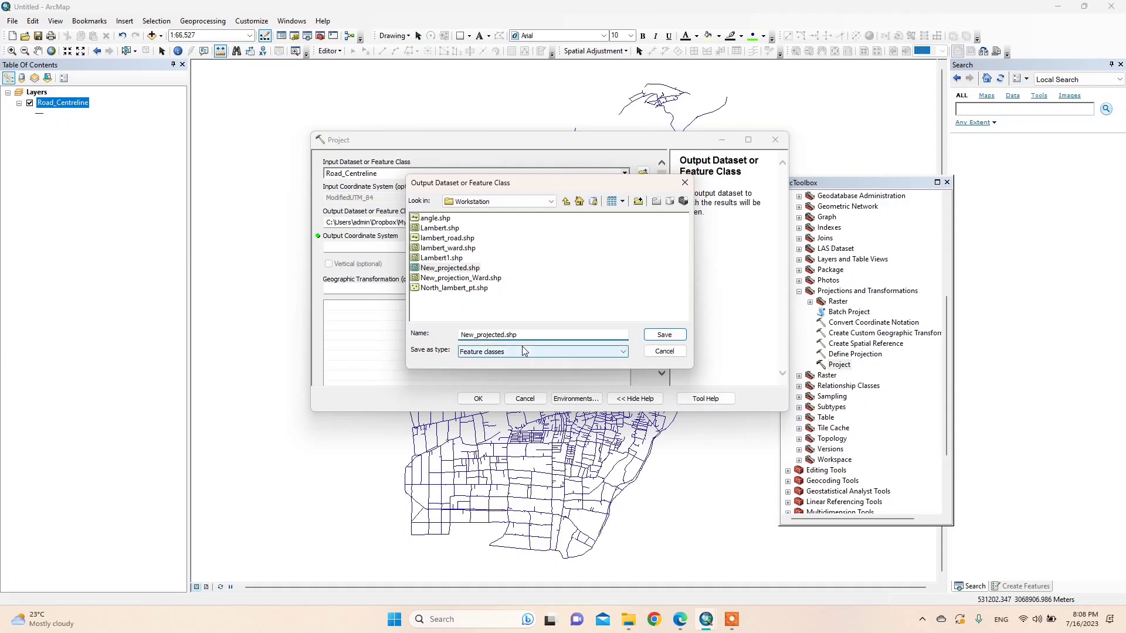
- Save the projected Road_Centreline output as New_projectedline in the Workstation folder
{"action": "type", "text": "line"}
{"action": "left_click", "coordinate": [649, 337]}
- Set the output coordinate system to the polar North Pole Lambert Azimuthal Equal Area projection and run the Project tool on Road_Centreline
{"action": "left_click", "coordinate": [644, 248]}
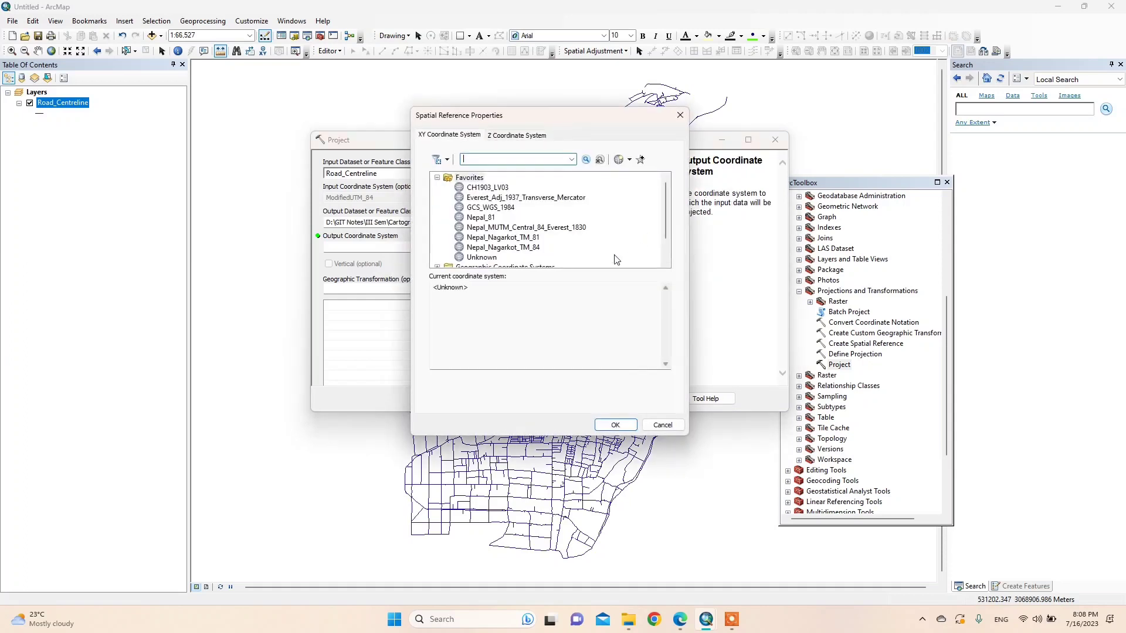
{"action": "scroll", "coordinate": [533, 239], "scroll_direction": "down", "scroll_amount": 1}
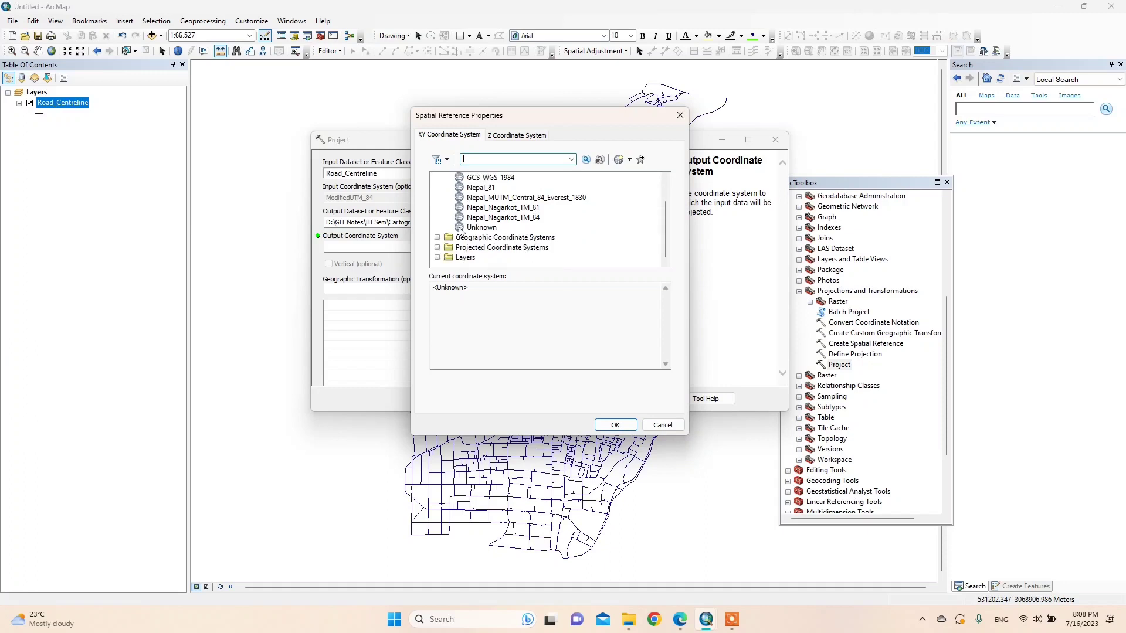
{"action": "left_click", "coordinate": [437, 252]}
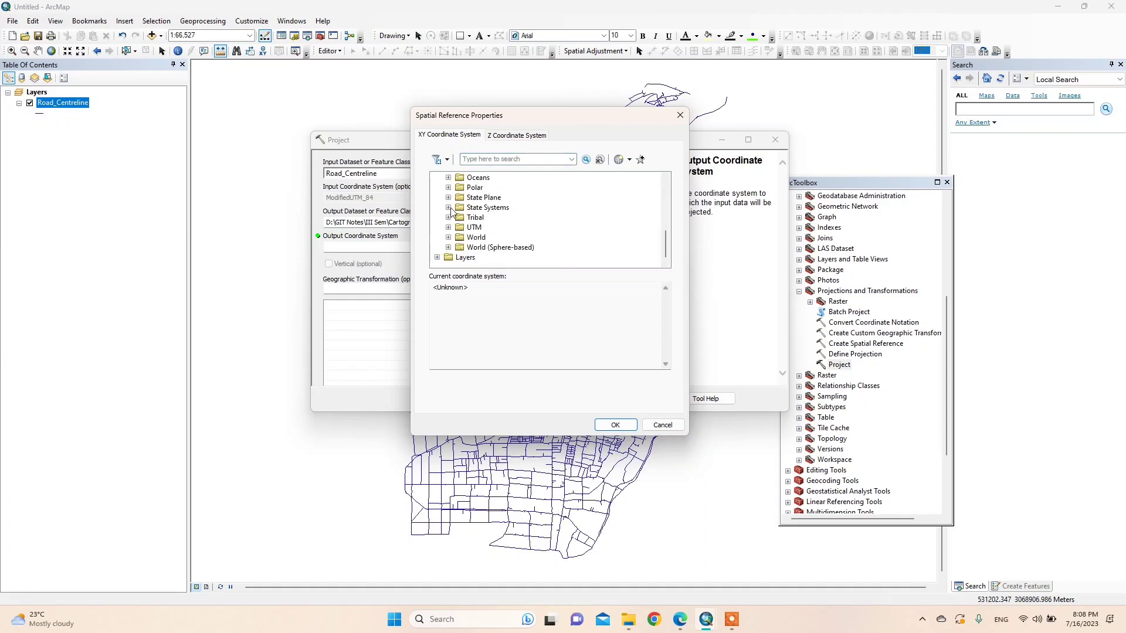
{"action": "left_click", "coordinate": [448, 188]}
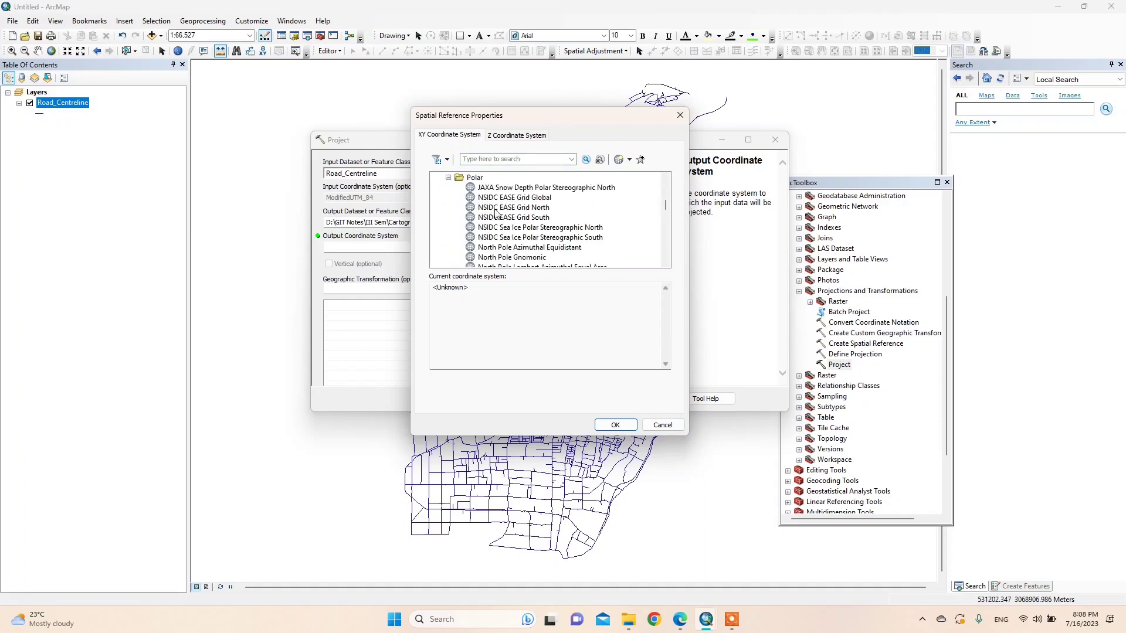
{"action": "scroll", "coordinate": [492, 209], "scroll_direction": "down", "scroll_amount": 5}
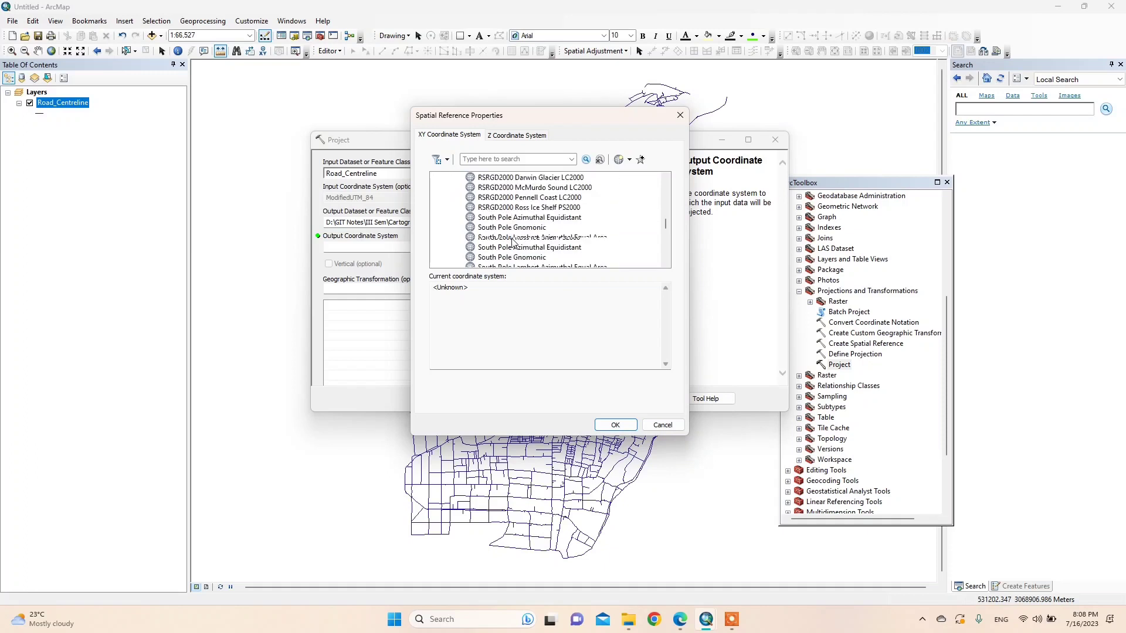
{"action": "scroll", "coordinate": [539, 203], "scroll_direction": "down", "scroll_amount": 1}
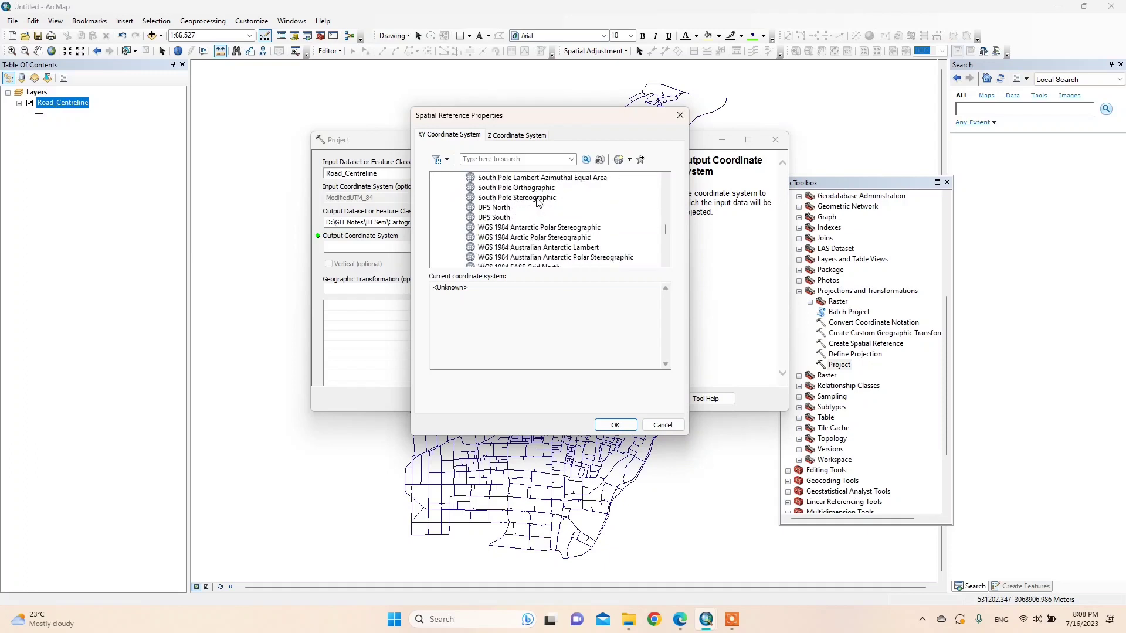
{"action": "scroll", "coordinate": [544, 232], "scroll_direction": "down", "scroll_amount": 5}
{"action": "scroll", "coordinate": [545, 233], "scroll_direction": "up", "scroll_amount": 6}
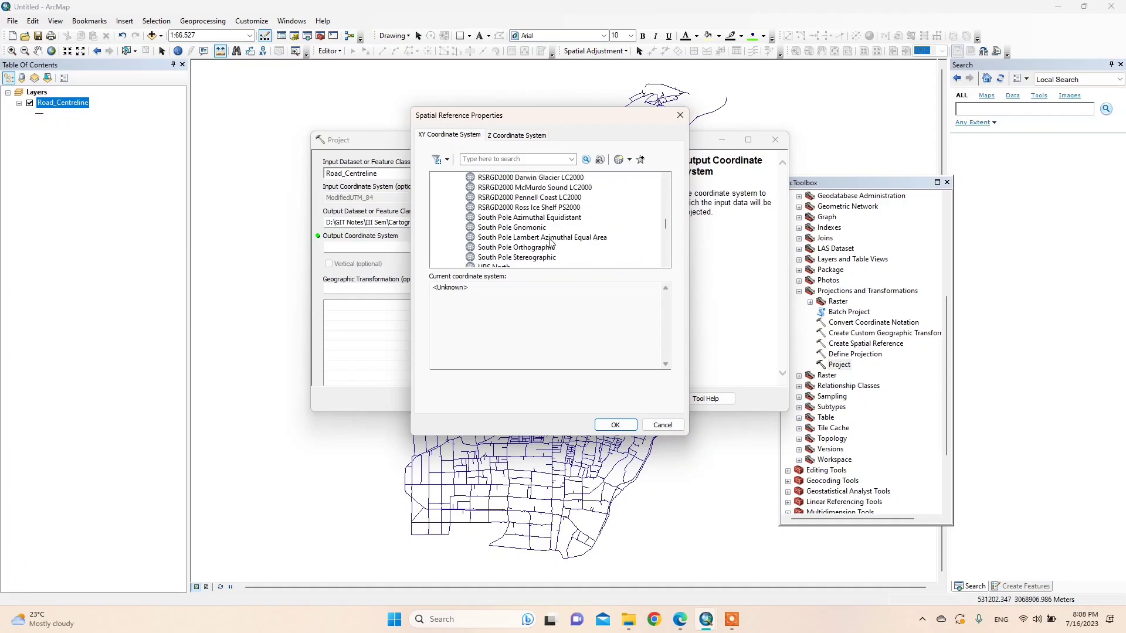
{"action": "scroll", "coordinate": [551, 229], "scroll_direction": "up", "scroll_amount": 3}
{"action": "scroll", "coordinate": [552, 228], "scroll_direction": "up", "scroll_amount": 1}
{"action": "left_click", "coordinate": [556, 208]}
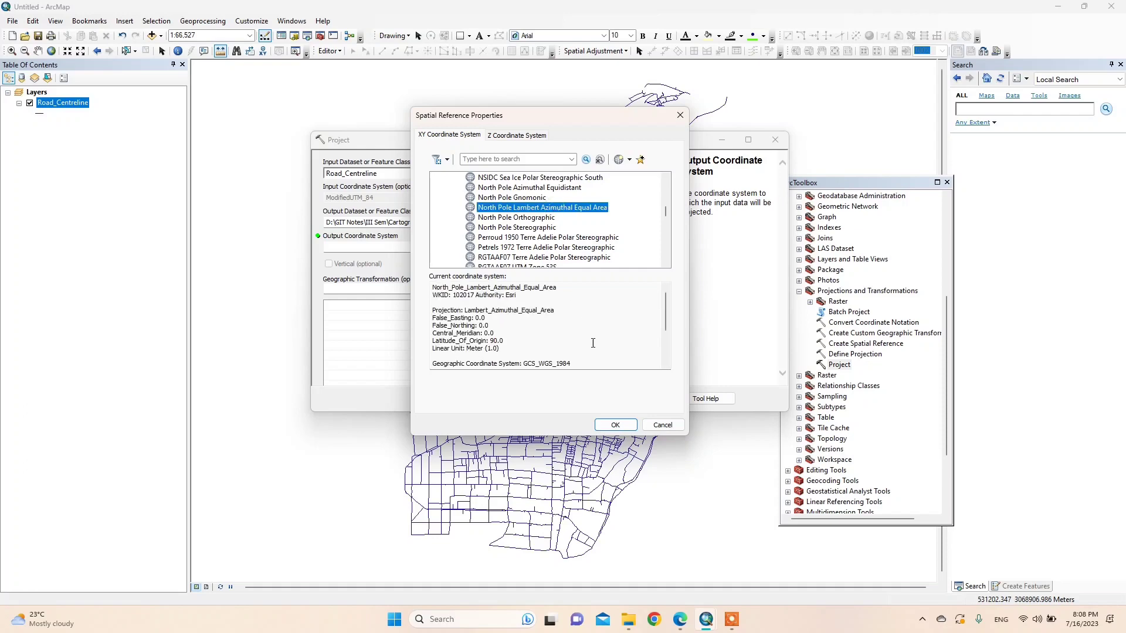
{"action": "left_click", "coordinate": [615, 424]}
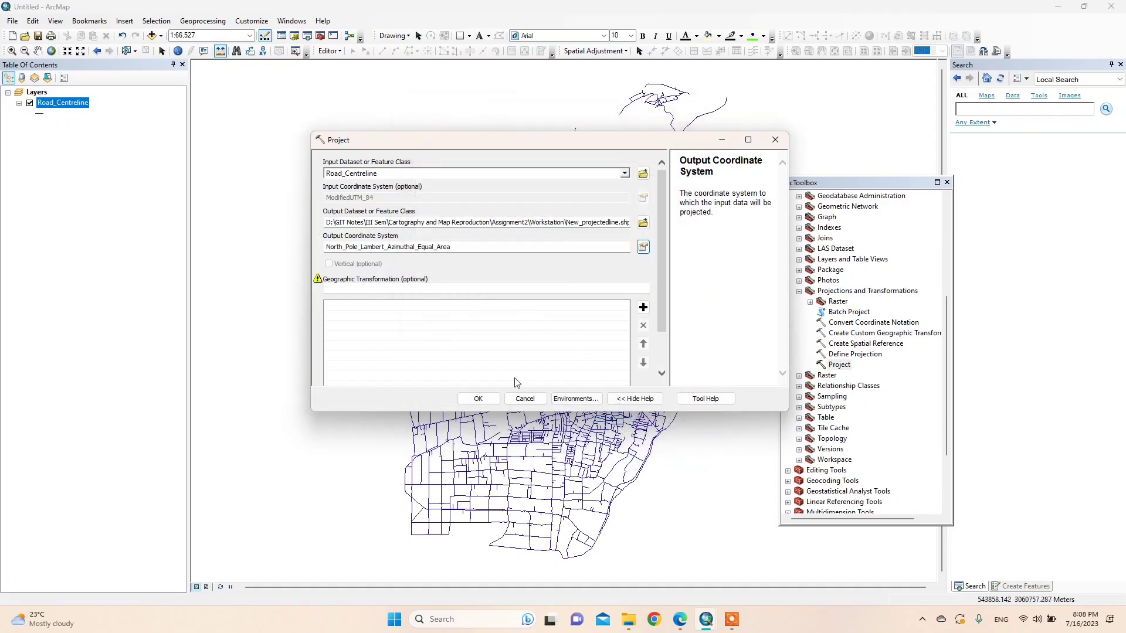
{"action": "left_click", "coordinate": [481, 398]}
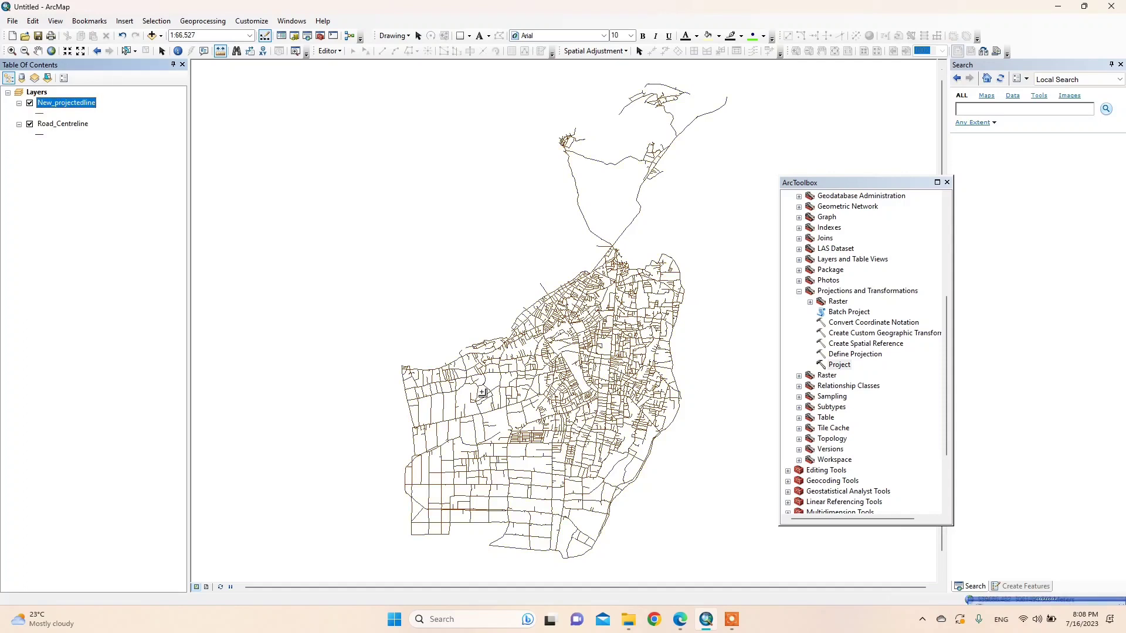
- Remove the Road_Centreline layer and zoom the map to the New_projectedline layer
{"action": "left_click", "coordinate": [68, 123]}
{"action": "right_click", "coordinate": [68, 123]}
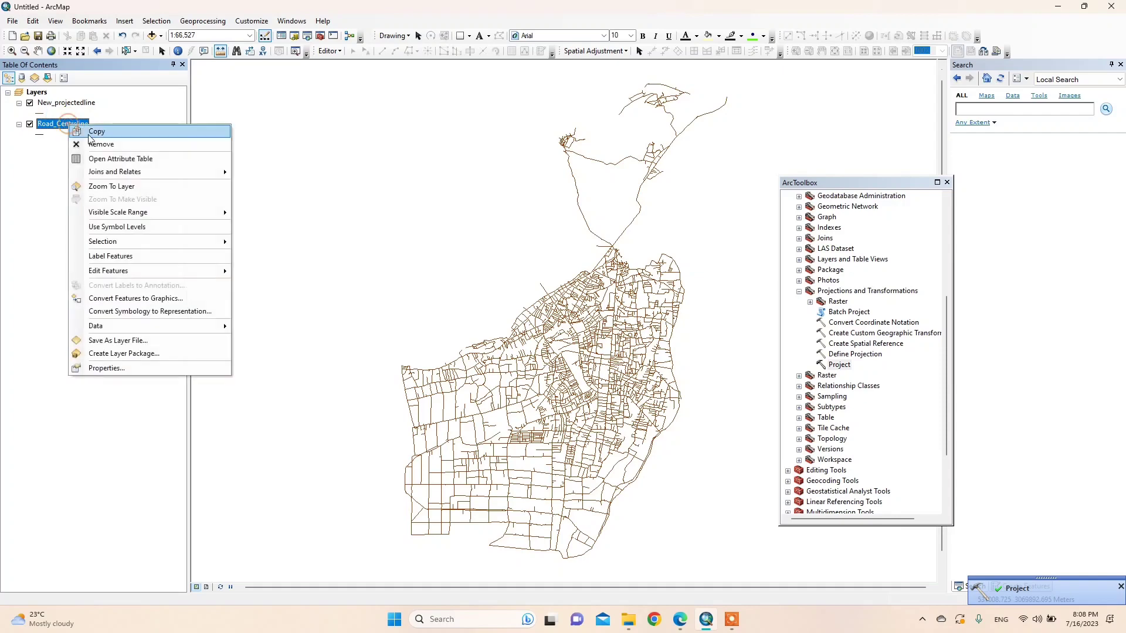
{"action": "left_click", "coordinate": [94, 142]}
{"action": "left_click", "coordinate": [78, 103]}
{"action": "right_click", "coordinate": [78, 103]}
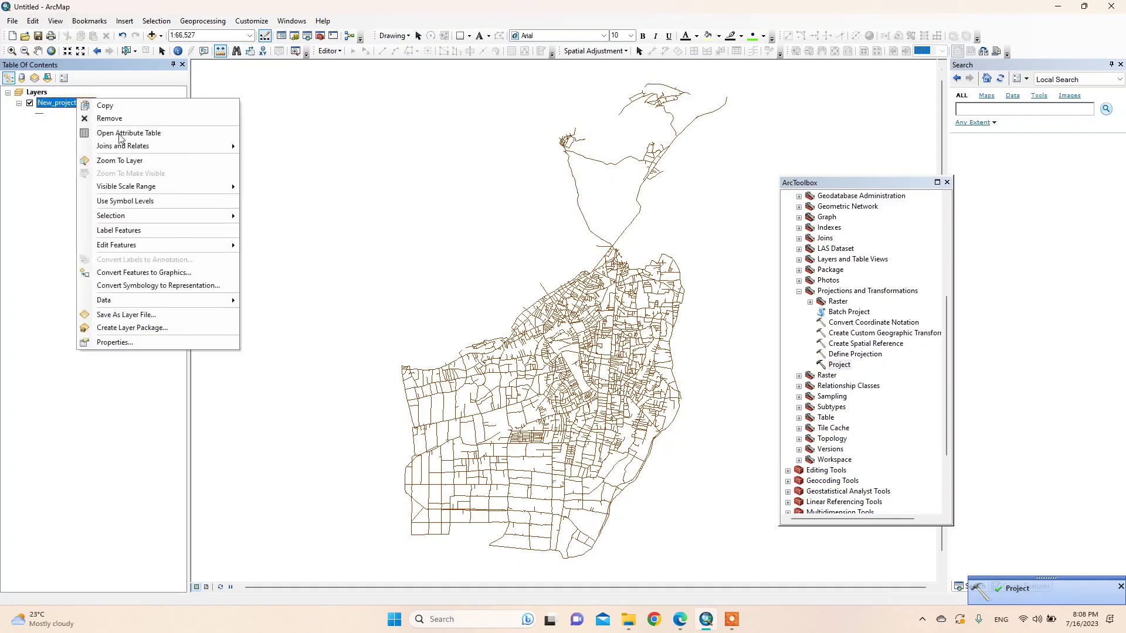
{"action": "left_click", "coordinate": [139, 161]}
- Open the attribute table of New_projectedline and add a field named length_1
{"action": "right_click", "coordinate": [80, 104]}
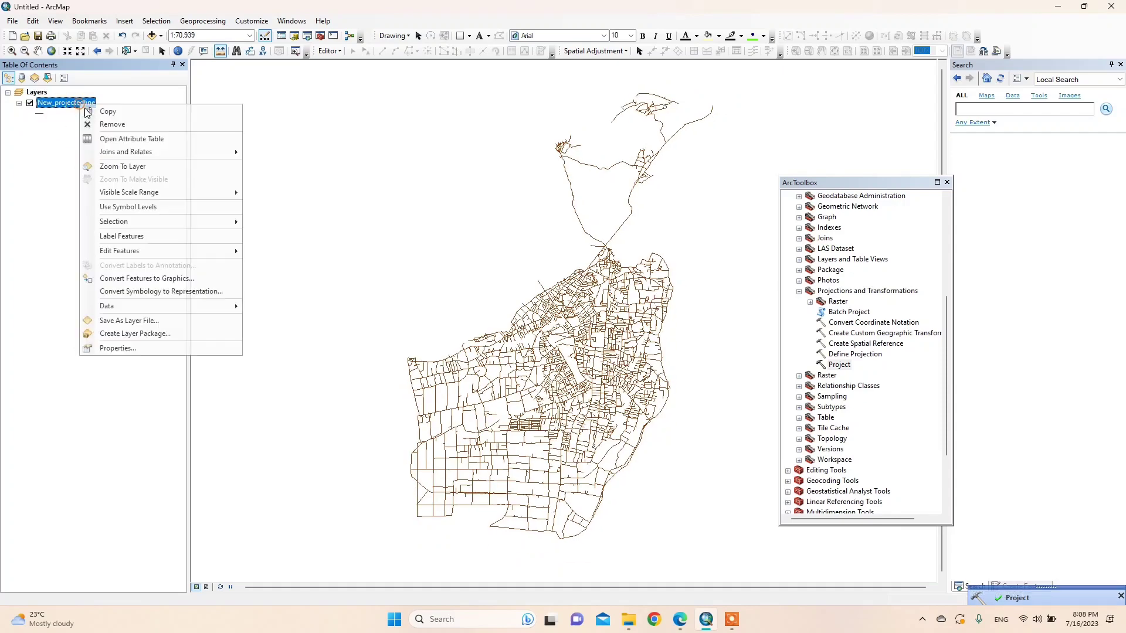
{"action": "left_click", "coordinate": [137, 144]}
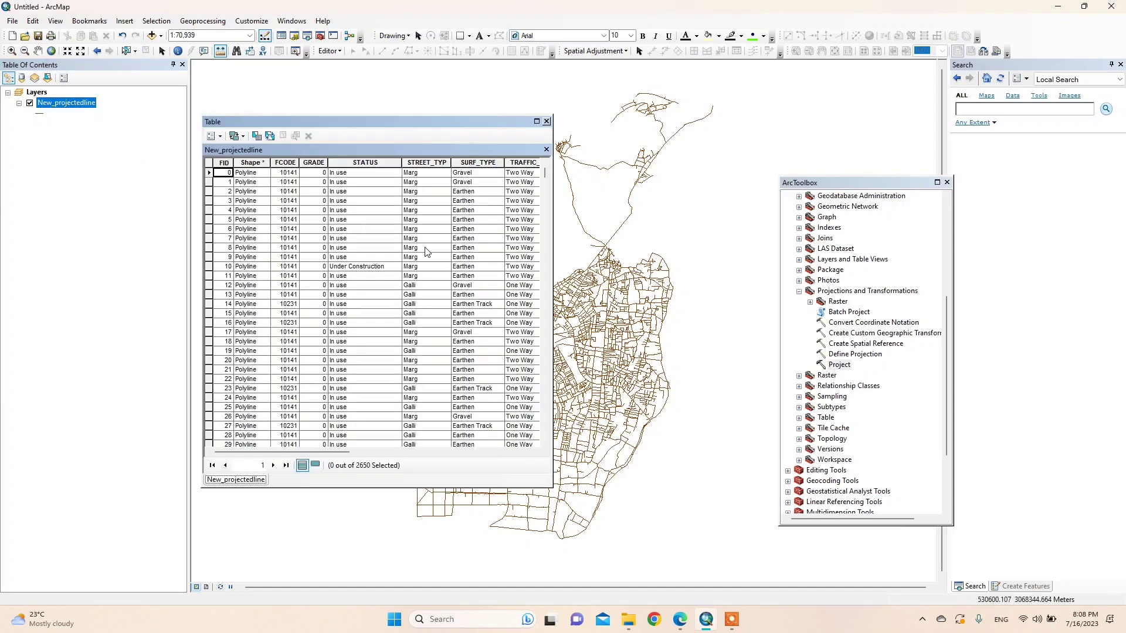
{"action": "left_click_drag", "start_coordinate": [325, 453], "coordinate": [500, 453]}
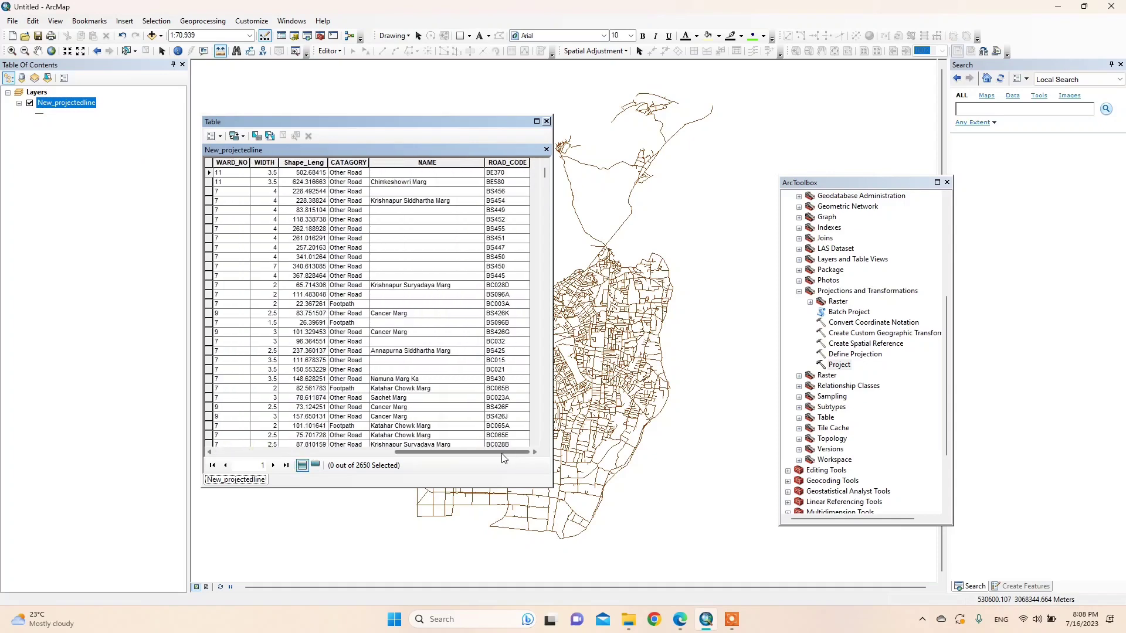
{"action": "left_click", "coordinate": [213, 136]}
{"action": "left_click", "coordinate": [256, 217]}
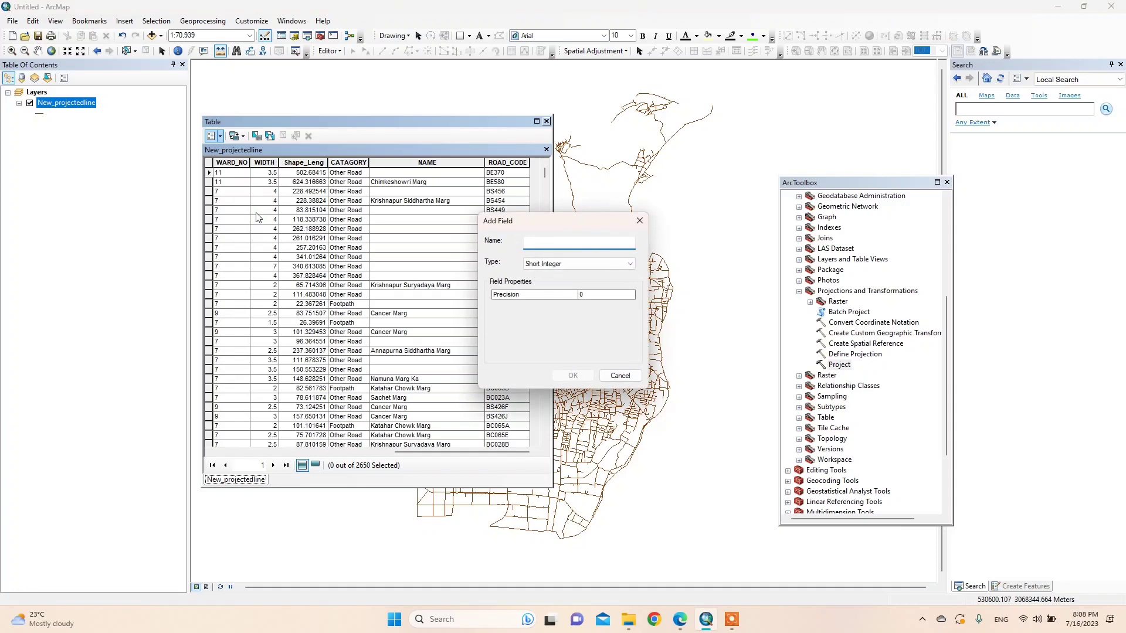
{"action": "type", "text": "length_1"}
{"action": "left_click", "coordinate": [573, 376]}
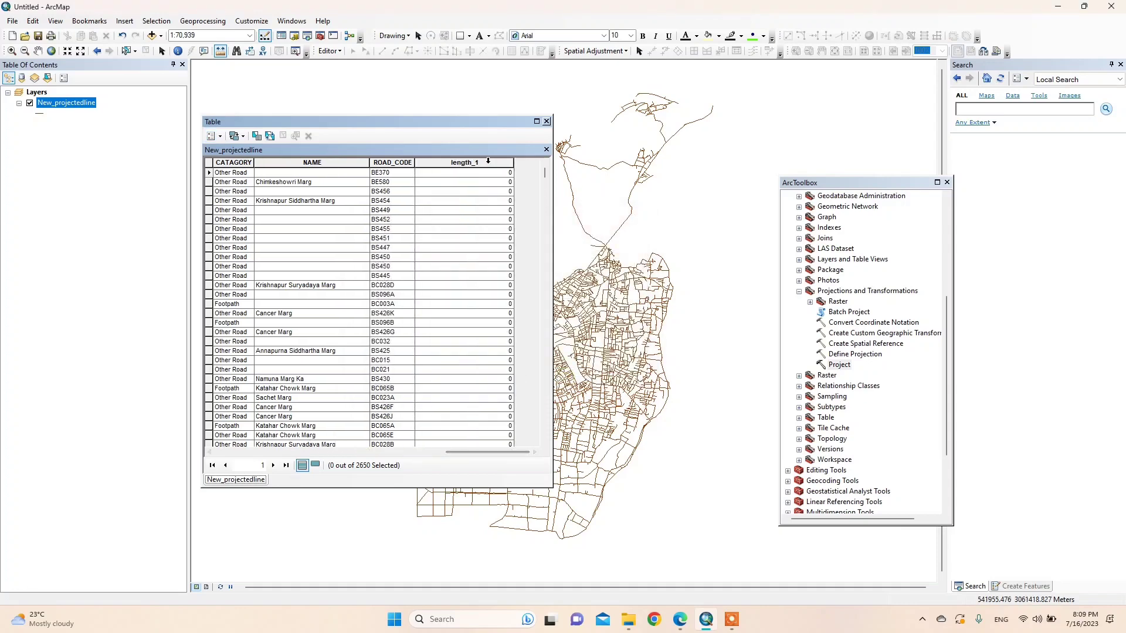
- Calculate the Length geometry into the length_1 field in meters, using the data source's coordinate system
{"action": "right_click", "coordinate": [488, 162]}
{"action": "left_click", "coordinate": [516, 258]}
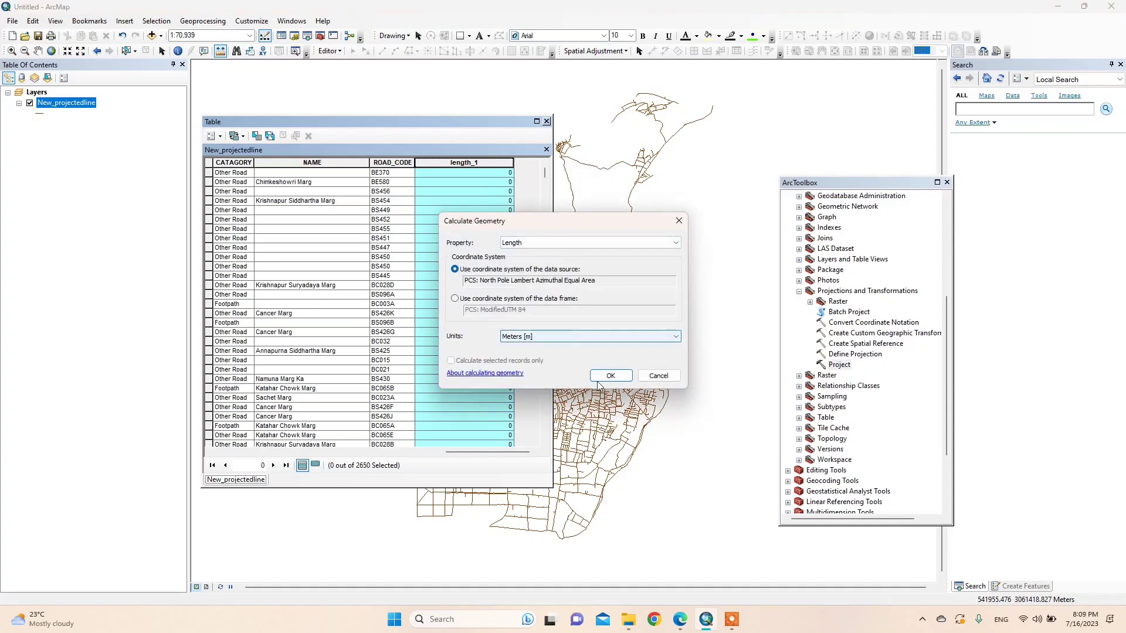
{"action": "left_click", "coordinate": [609, 377]}
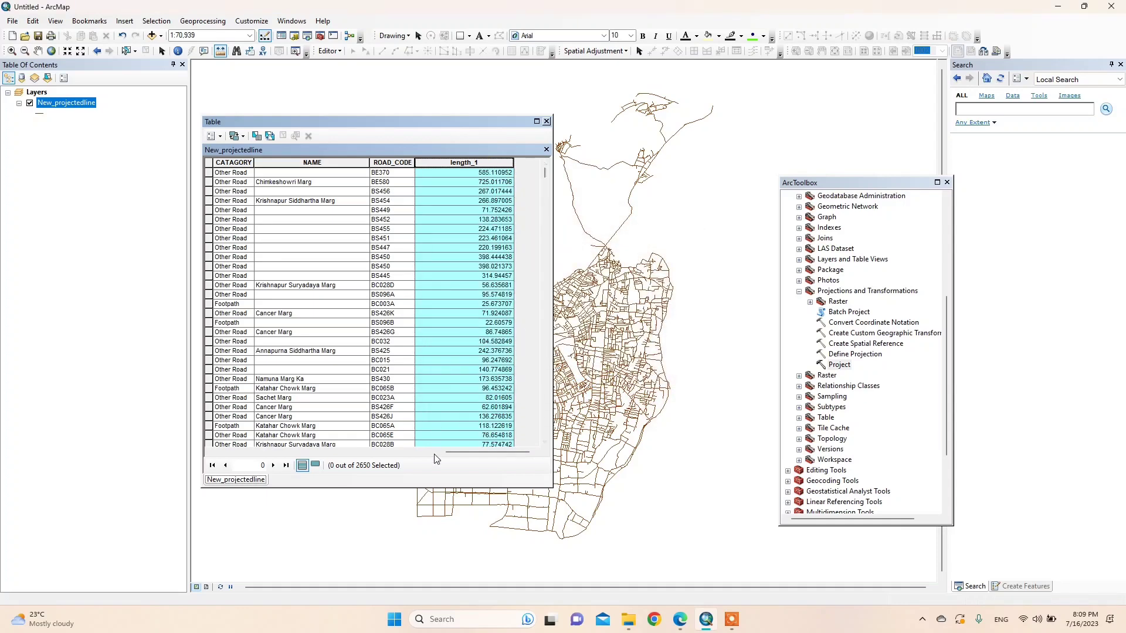
- Compare the length_1 values with the Shape_Leng column in the road attribute table, and close the table
{"action": "left_click_drag", "start_coordinate": [453, 453], "coordinate": [441, 453]}
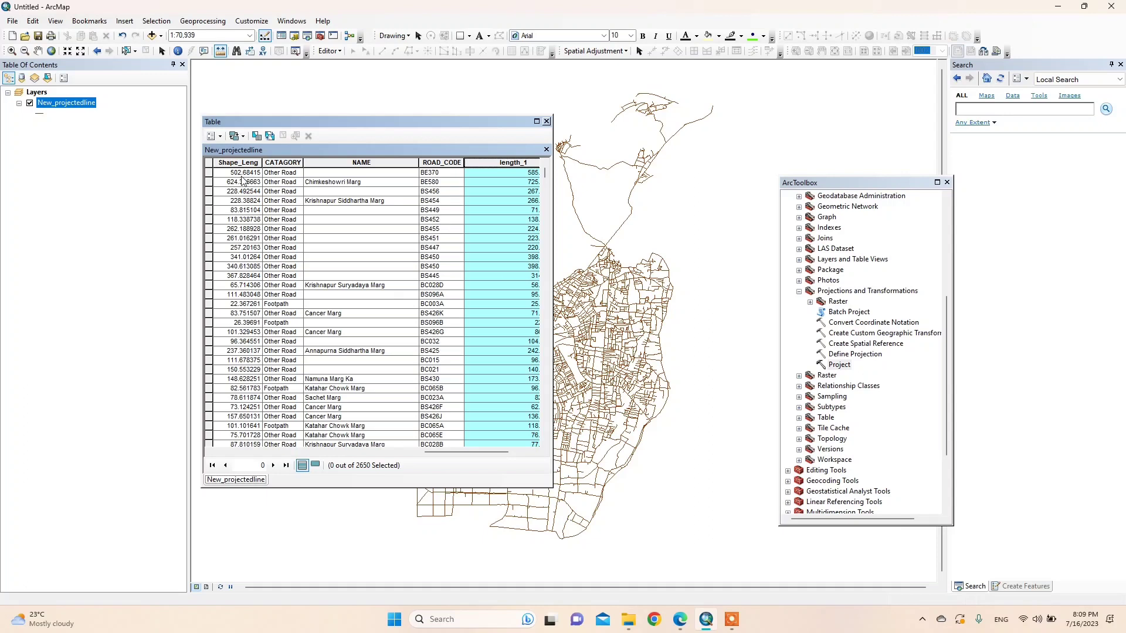
{"action": "left_click", "coordinate": [464, 445]}
{"action": "left_click_drag", "start_coordinate": [484, 454], "coordinate": [507, 452]}
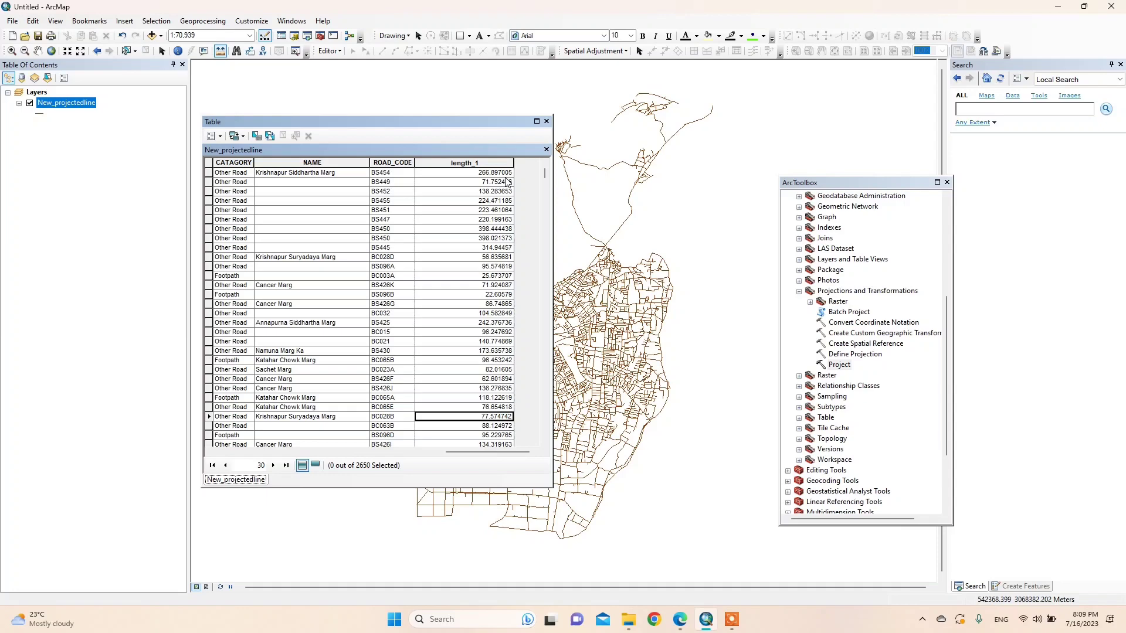
{"action": "left_click", "coordinate": [546, 120]}
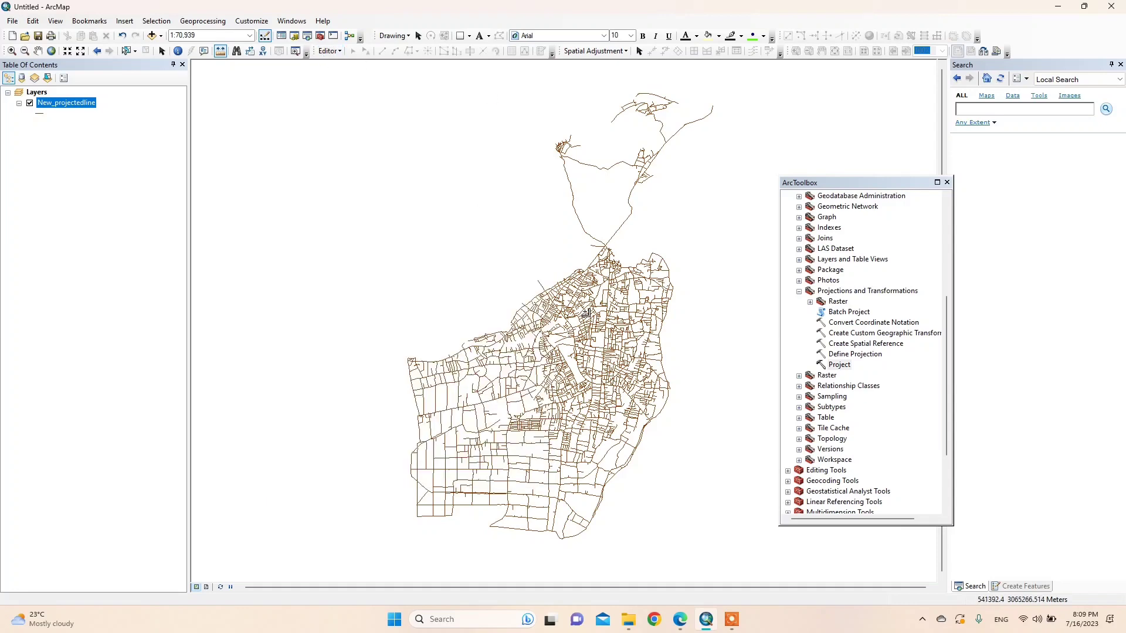
- Measure a straight-line distance across the projected road network, starting from a road near its northwestern edge
{"action": "left_click_drag", "start_coordinate": [585, 313], "coordinate": [536, 255]}
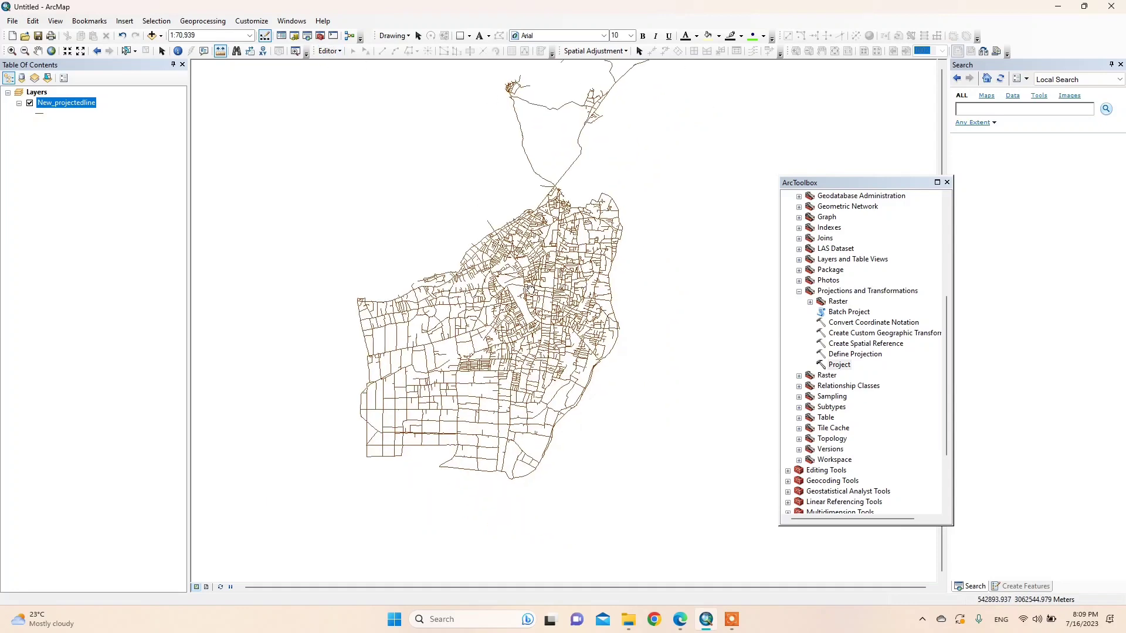
{"action": "left_click", "coordinate": [220, 52]}
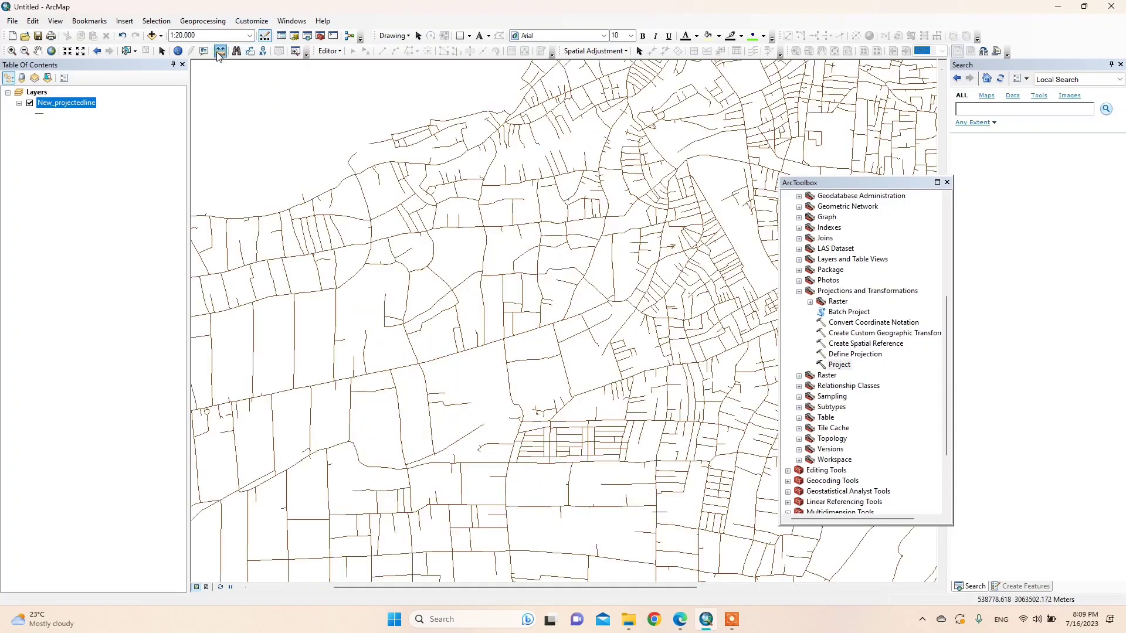
{"action": "left_click_drag", "start_coordinate": [395, 212], "coordinate": [413, 317]}
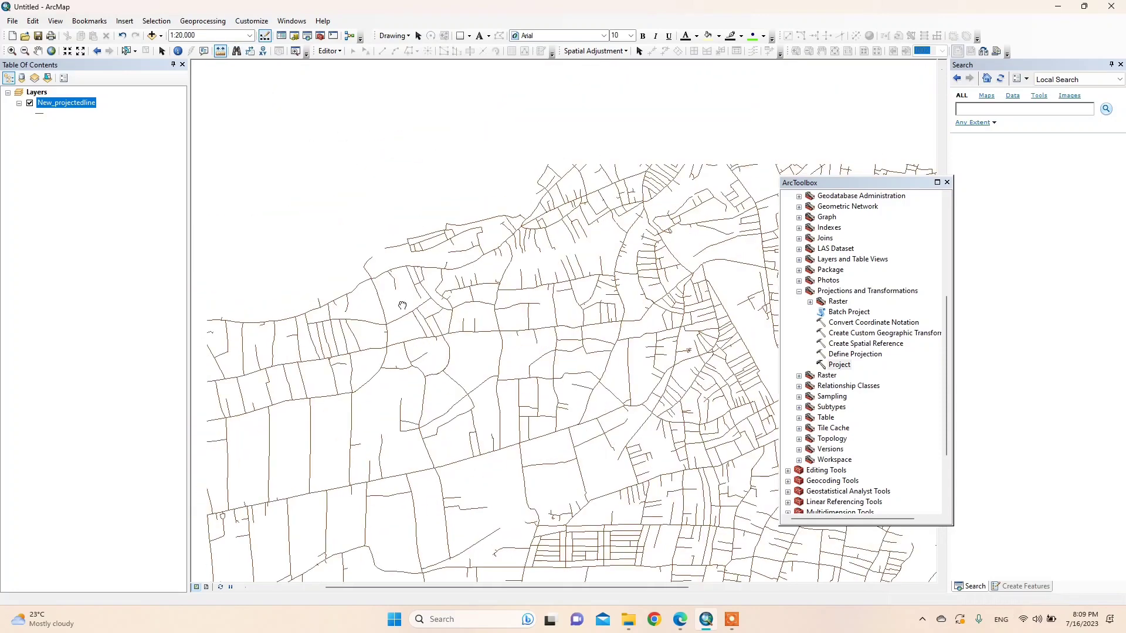
{"action": "left_click", "coordinate": [371, 278]}
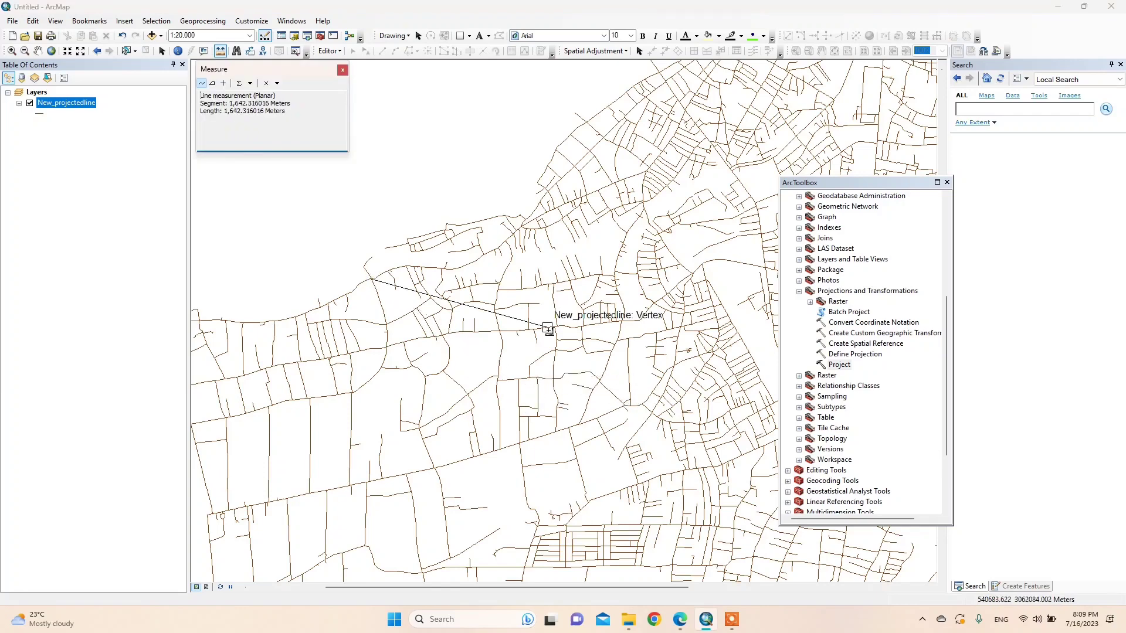